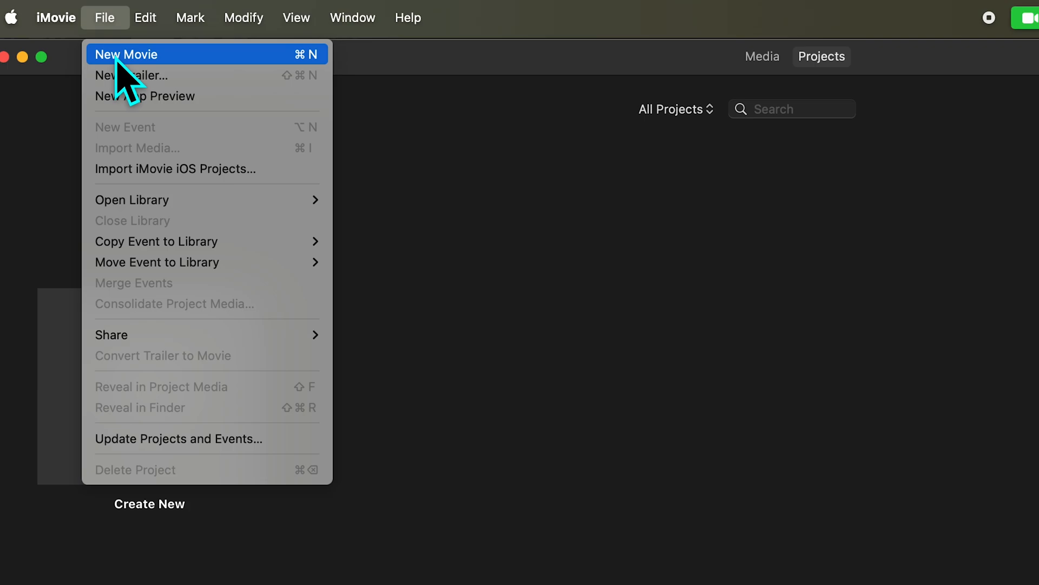
# Create a new movie project from the projects browser
pyautogui.click(375, 160)
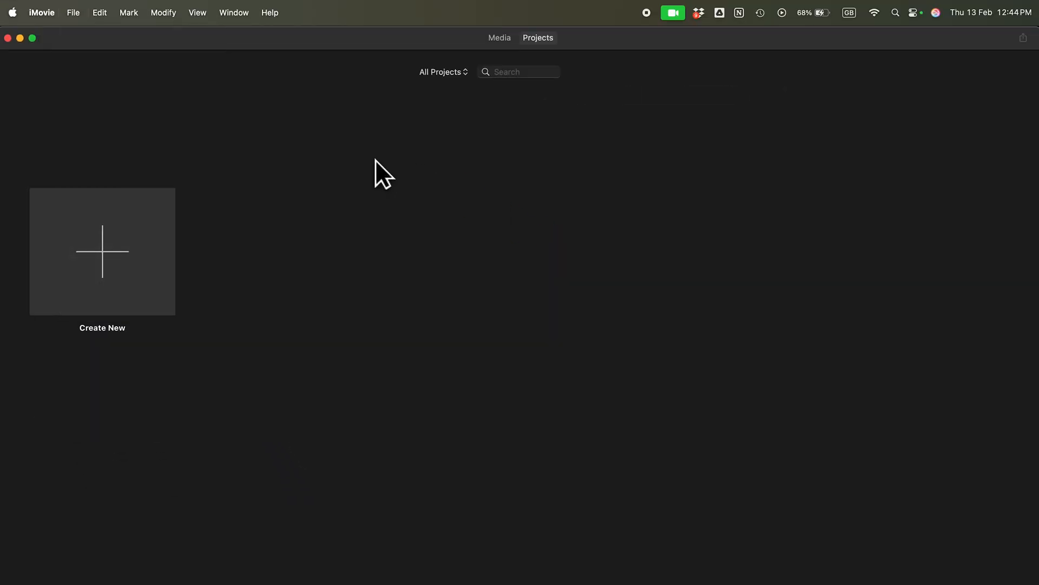
pyautogui.click(99, 252)
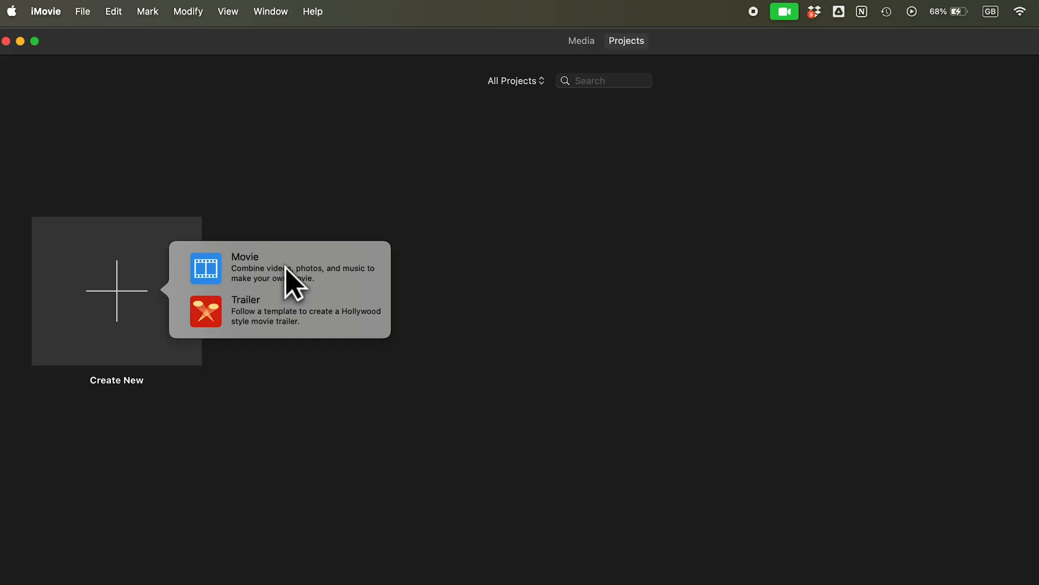
pyautogui.click(286, 270)
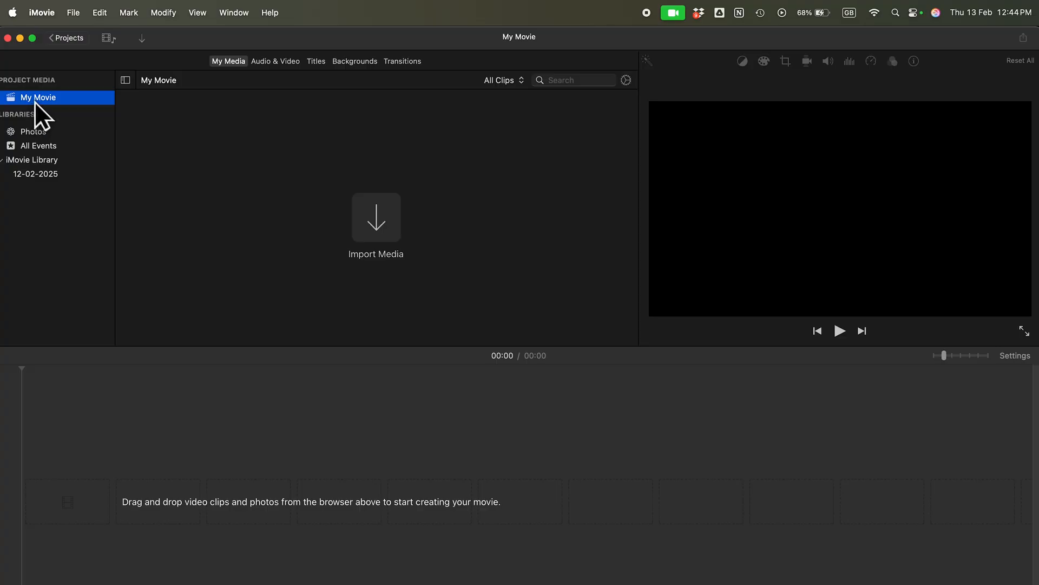
# Return to the projects overview and name the new movie with the editor's first name followed by "Edit"
pyautogui.click(68, 39)
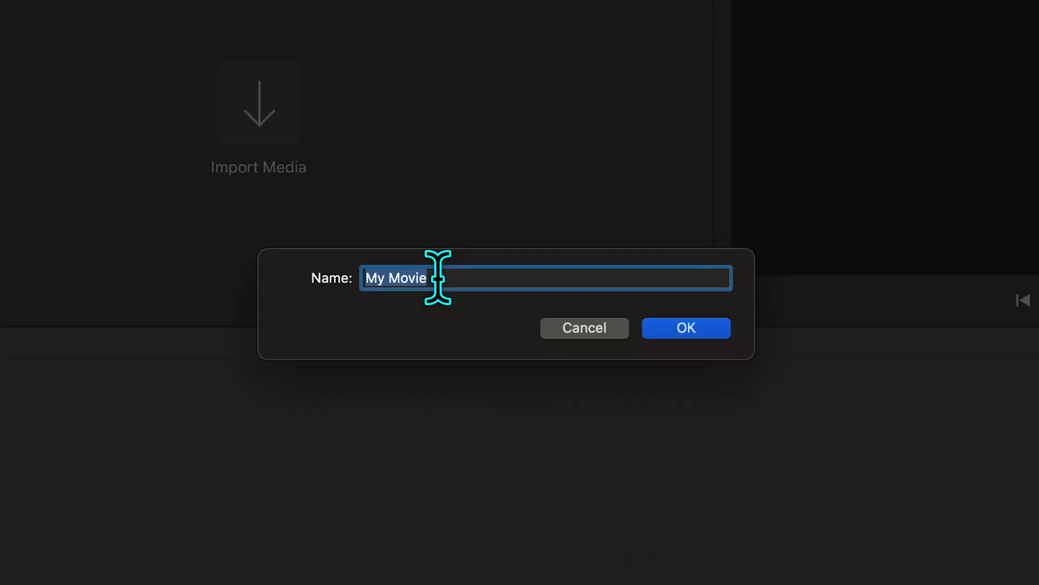
pyautogui.write('Sar')
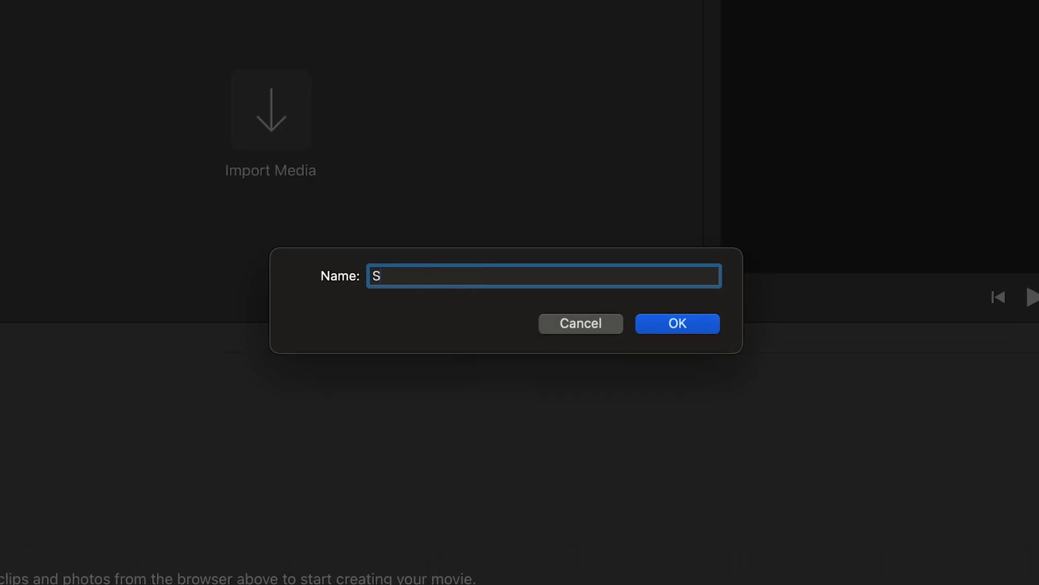
pyautogui.write('b Edit')
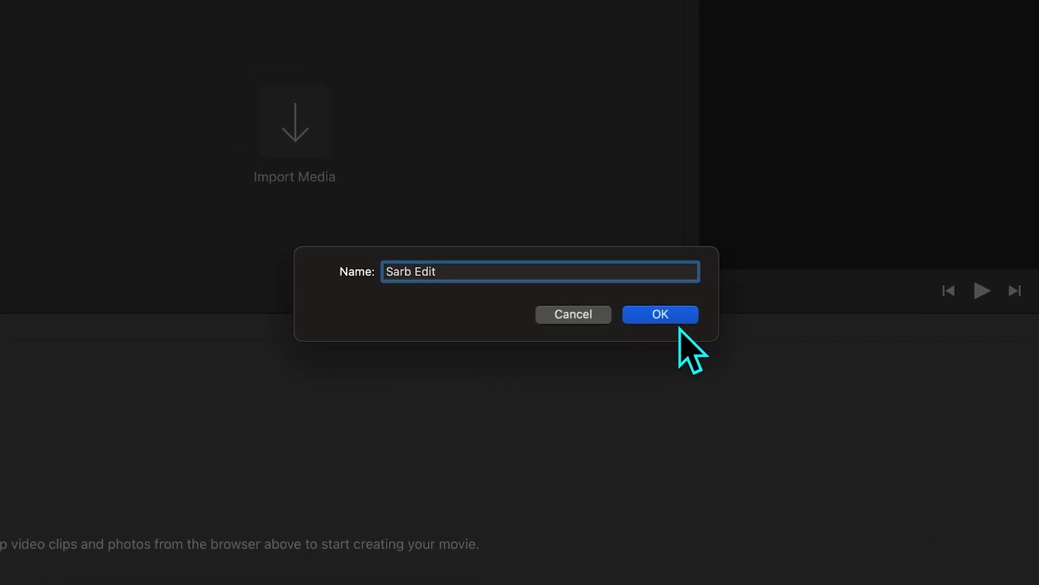
pyautogui.click(637, 335)
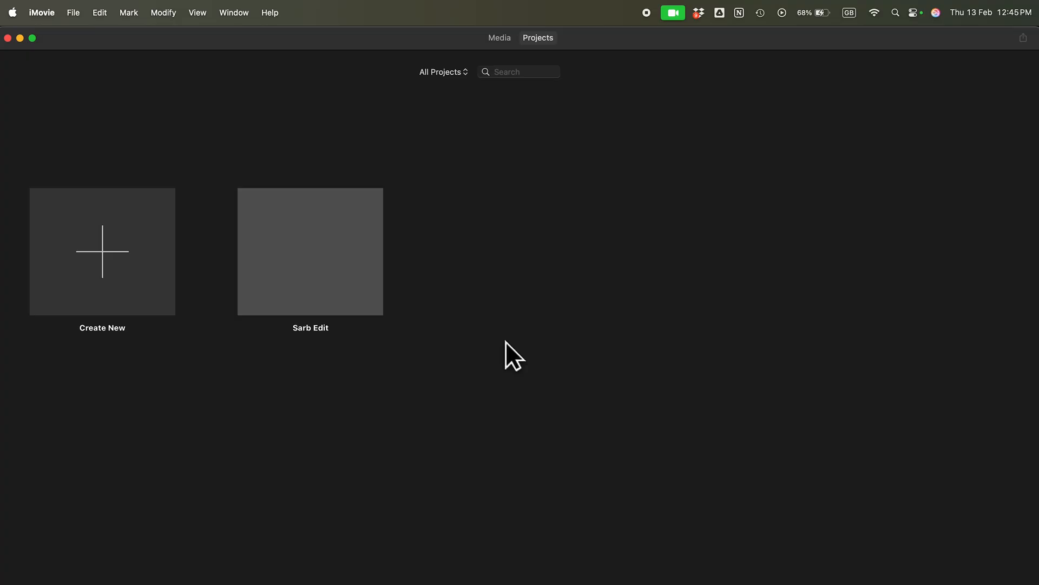
# Open the saved movie project and import dji-neo-and-mic-mini.MP4 from the Clip folder into its media
pyautogui.moveTo(312, 238)
pyautogui.doubleClick(313, 238)
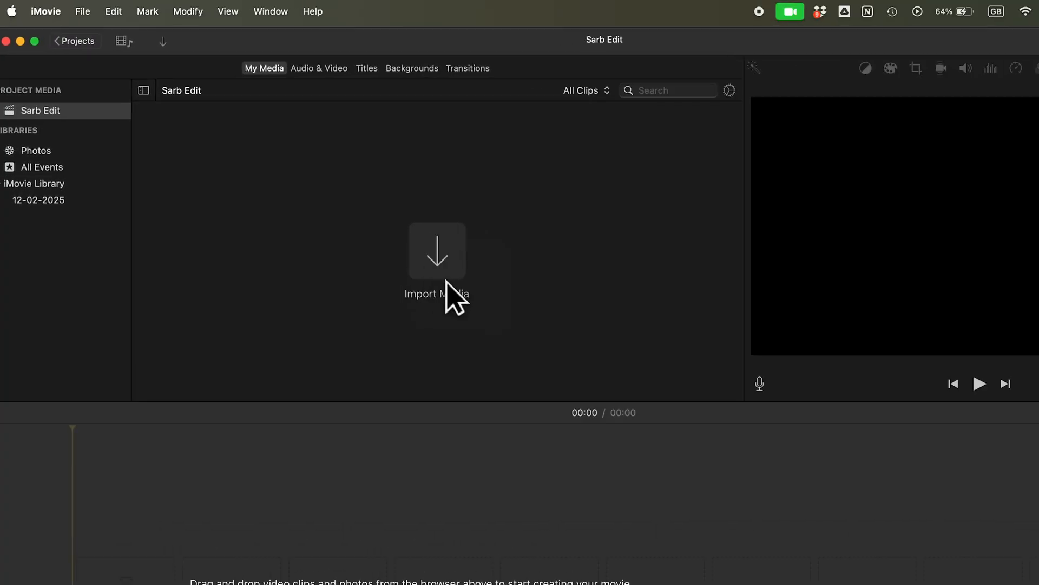
pyautogui.click(83, 12)
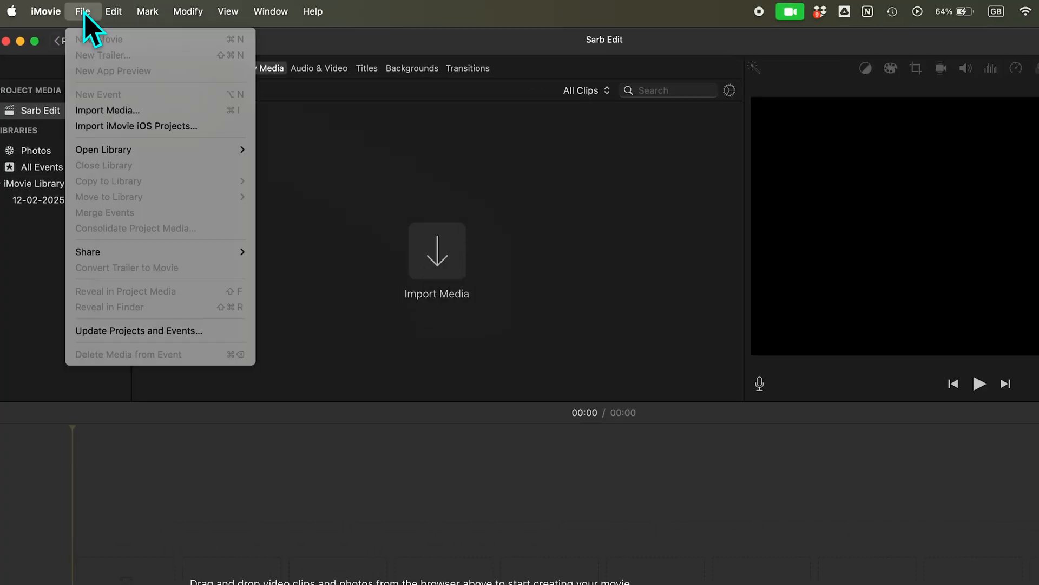
pyautogui.click(104, 110)
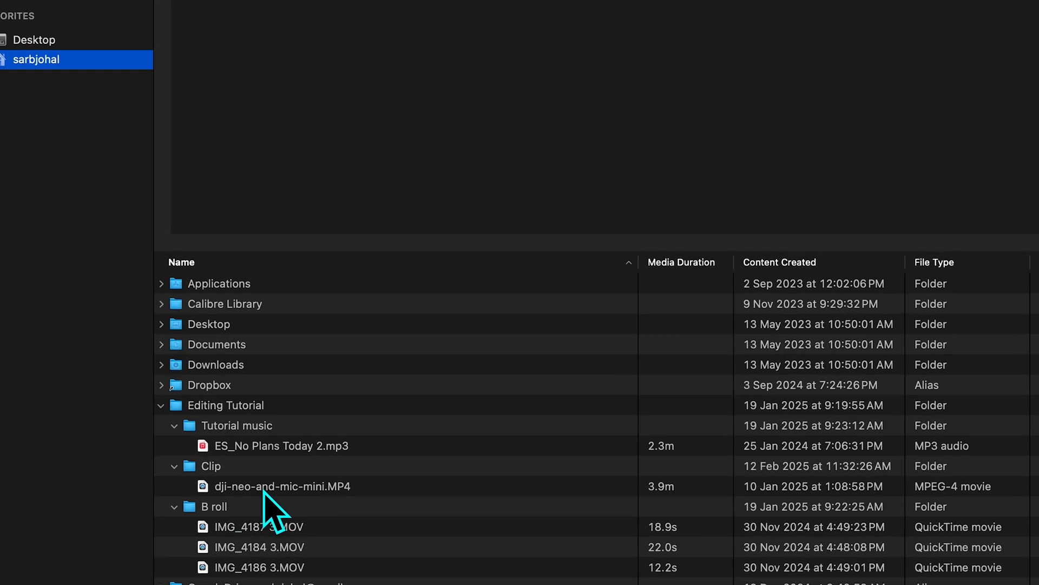
pyautogui.click(264, 486)
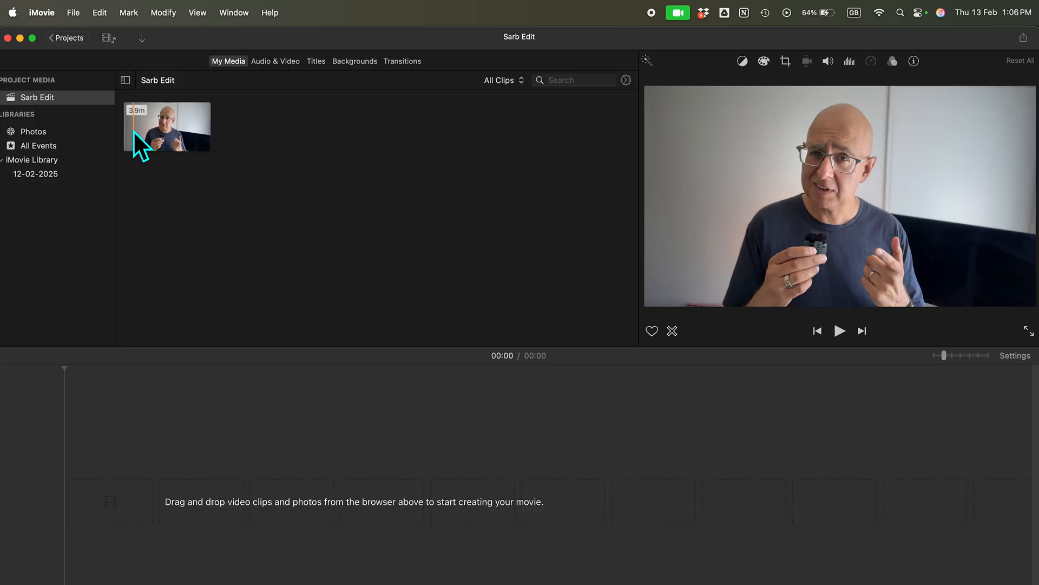
# Import the B roll videos IMG_4187 3.MOV, IMG_4184 3.MOV and IMG_4186 3.MOV plus the music file ES_No Plans Today 2.mp3
pyautogui.click(70, 10)
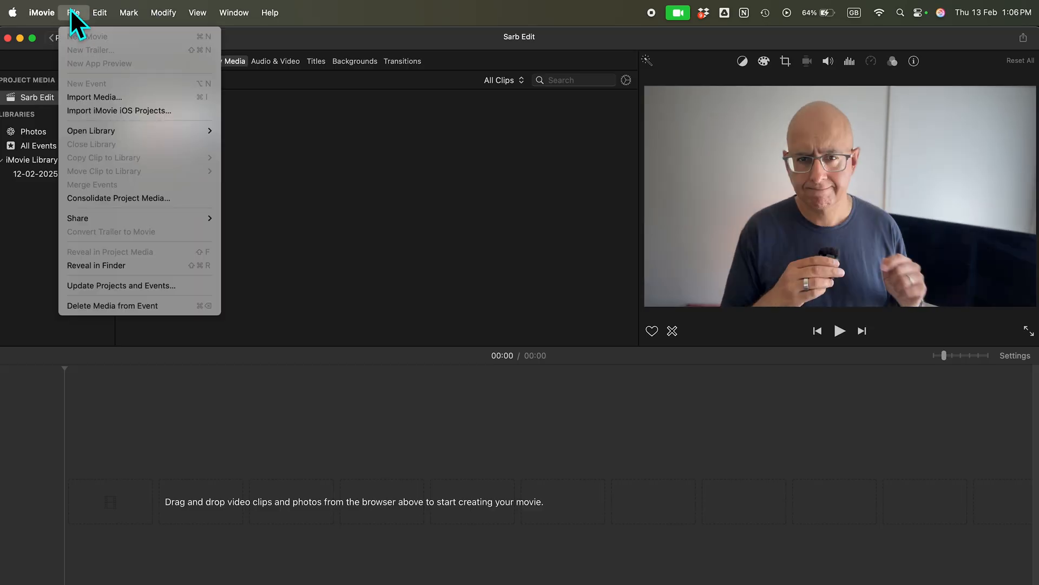
pyautogui.click(86, 97)
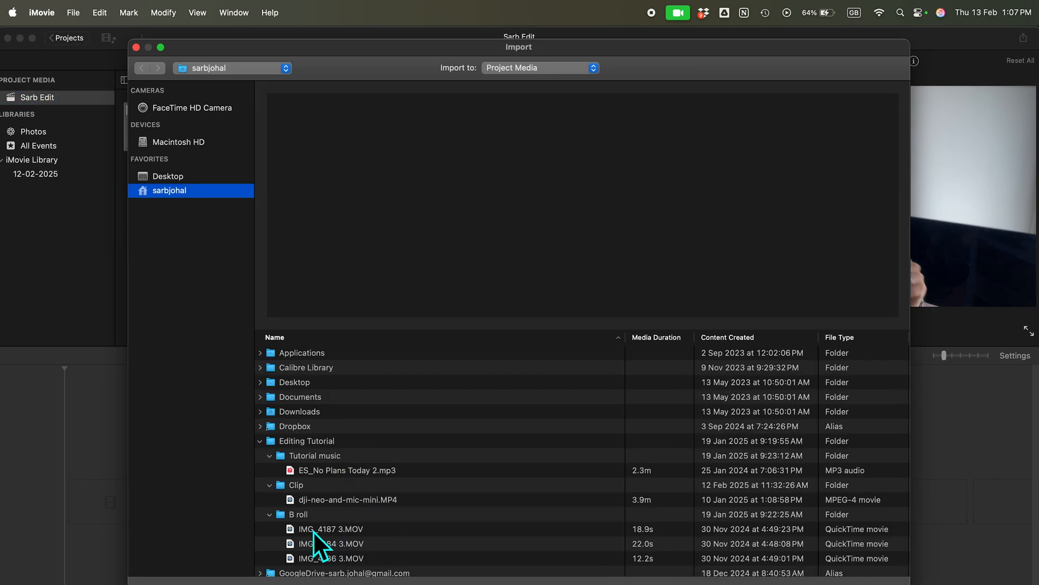
pyautogui.click(313, 529)
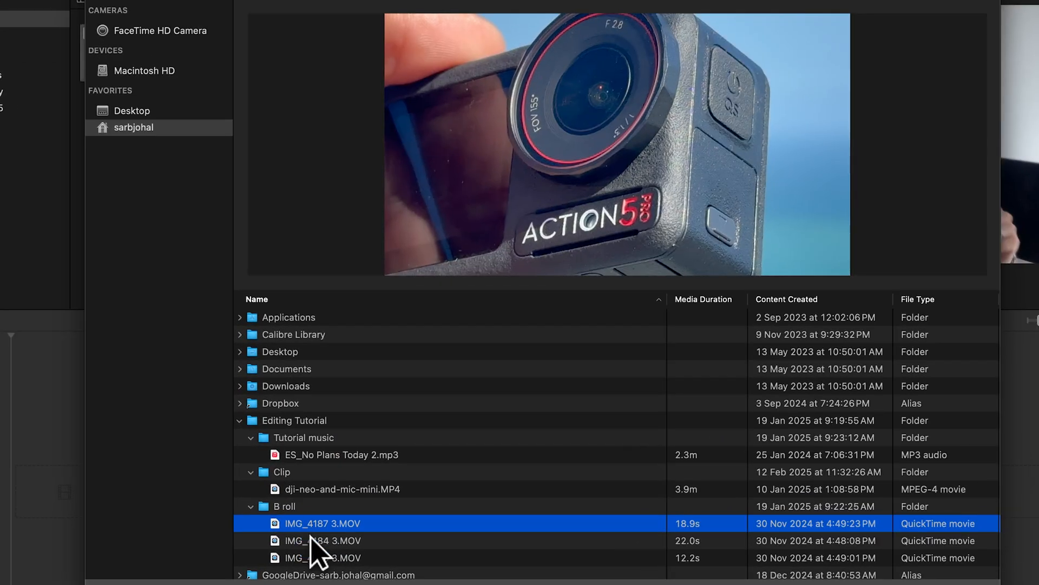
pyautogui.keyDown('shift'); pyautogui.click(312, 538); pyautogui.keyUp('shift')
pyautogui.keyDown('shift'); pyautogui.click(321, 558); pyautogui.keyUp('shift')
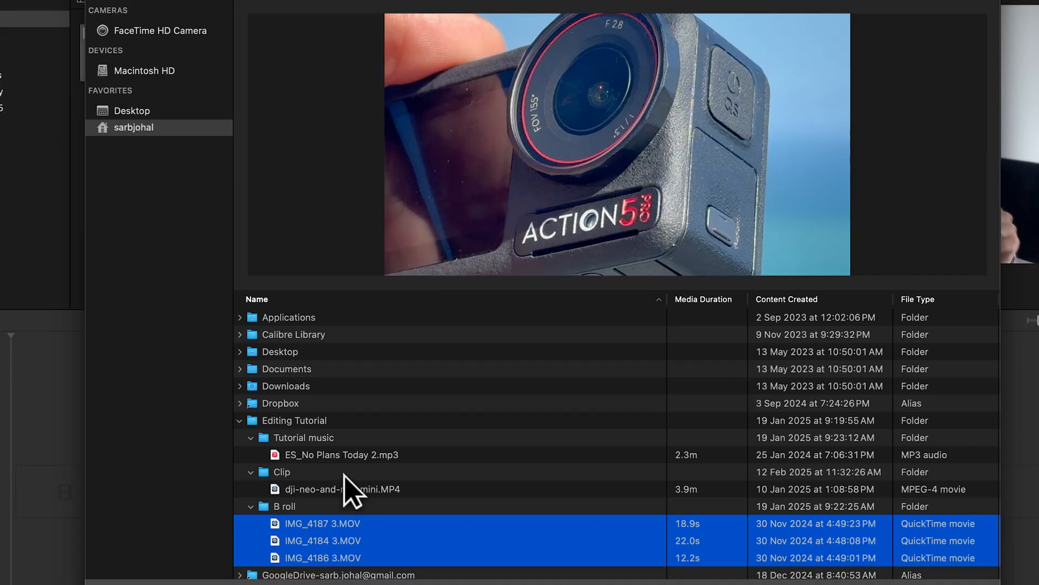
pyautogui.keyDown('super'); pyautogui.click(343, 455); pyautogui.keyUp('super')
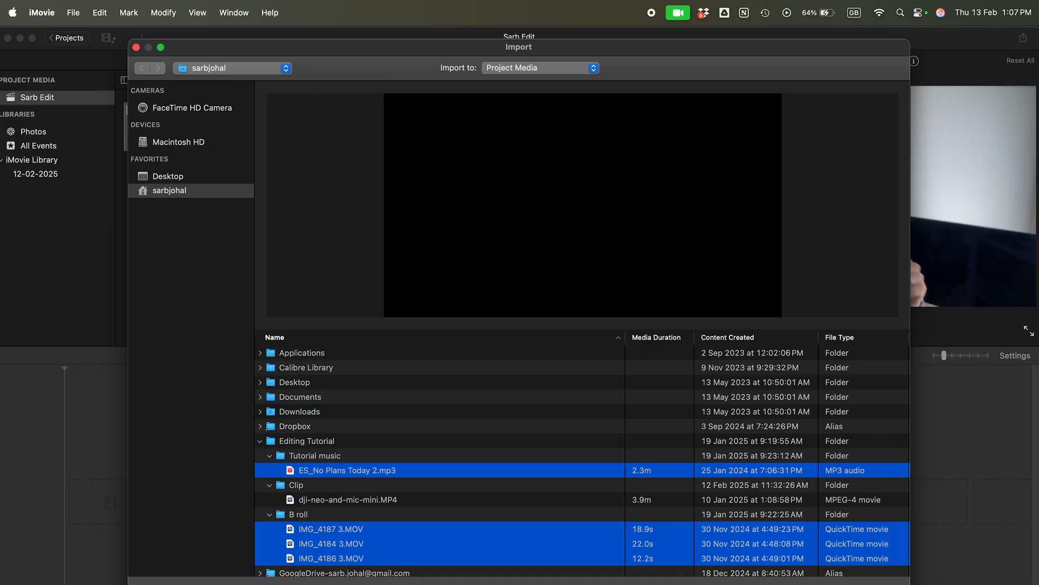
pyautogui.click(872, 584)
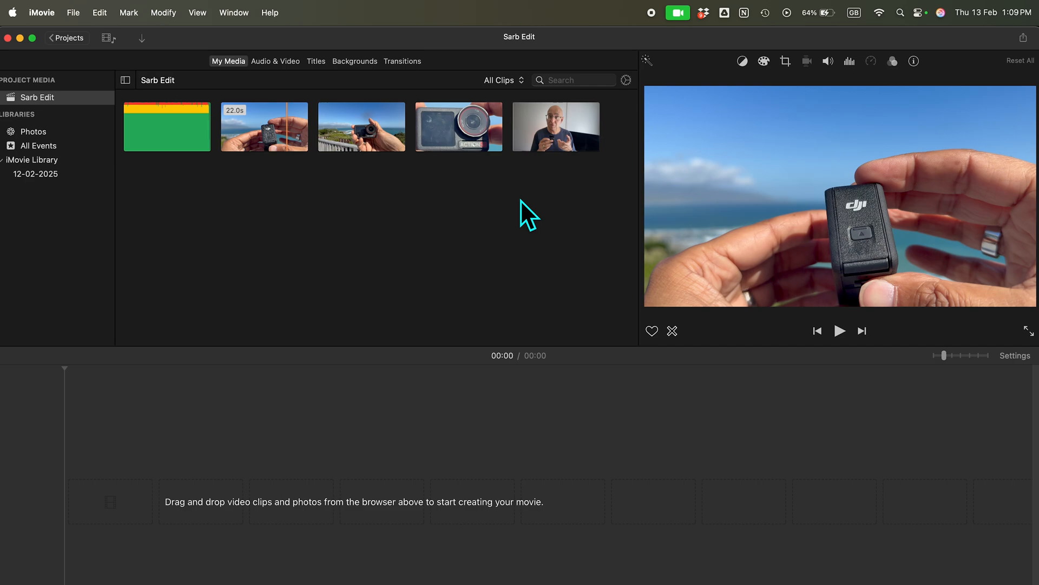
# Place the whole talking-head clip at the start of the empty timeline
pyautogui.click(558, 131)
pyautogui.moveTo(557, 128); pyautogui.dragTo(212, 507)
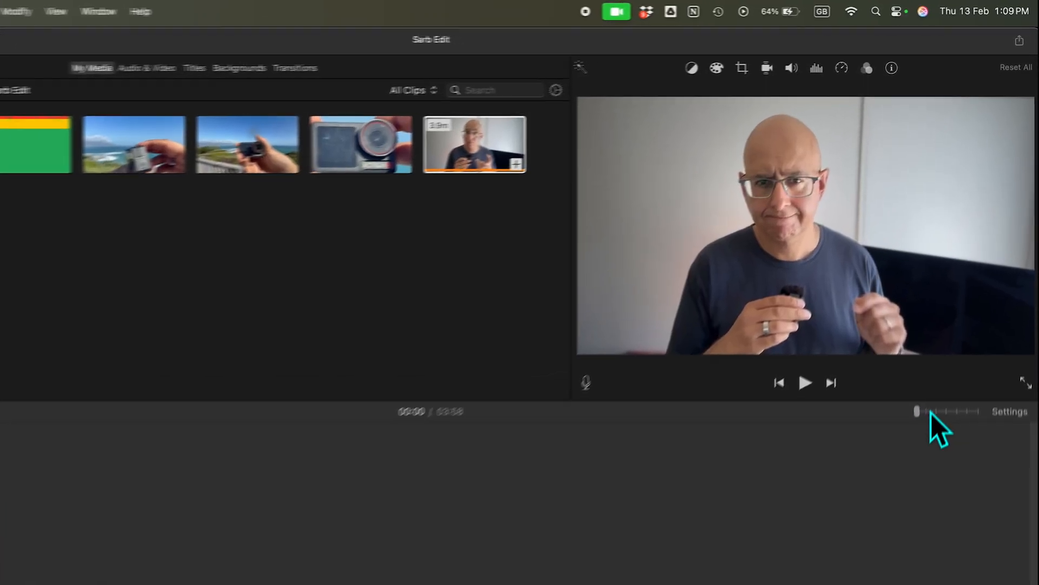
pyautogui.click(926, 413)
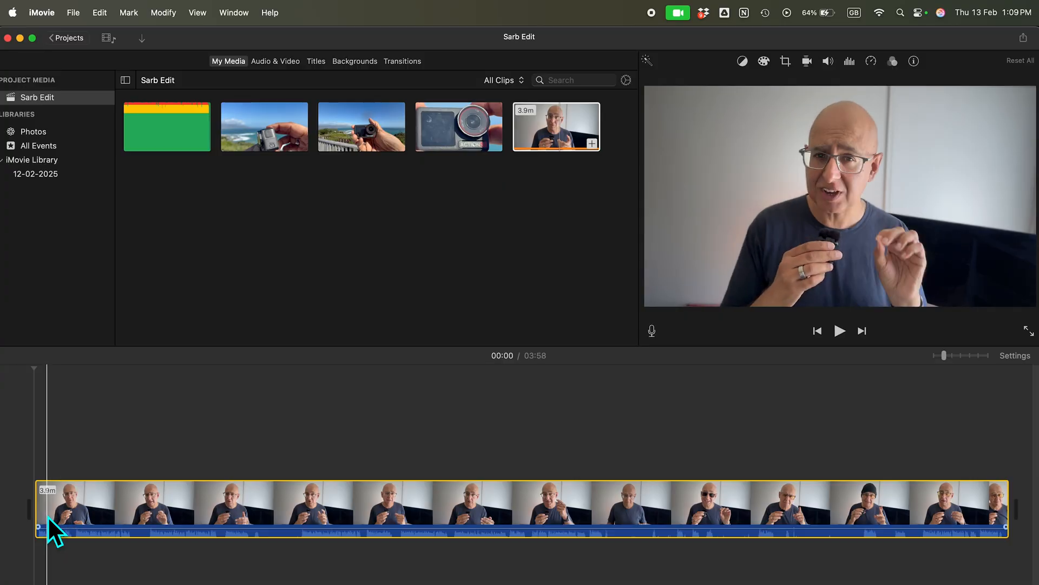
pyautogui.click(460, 503)
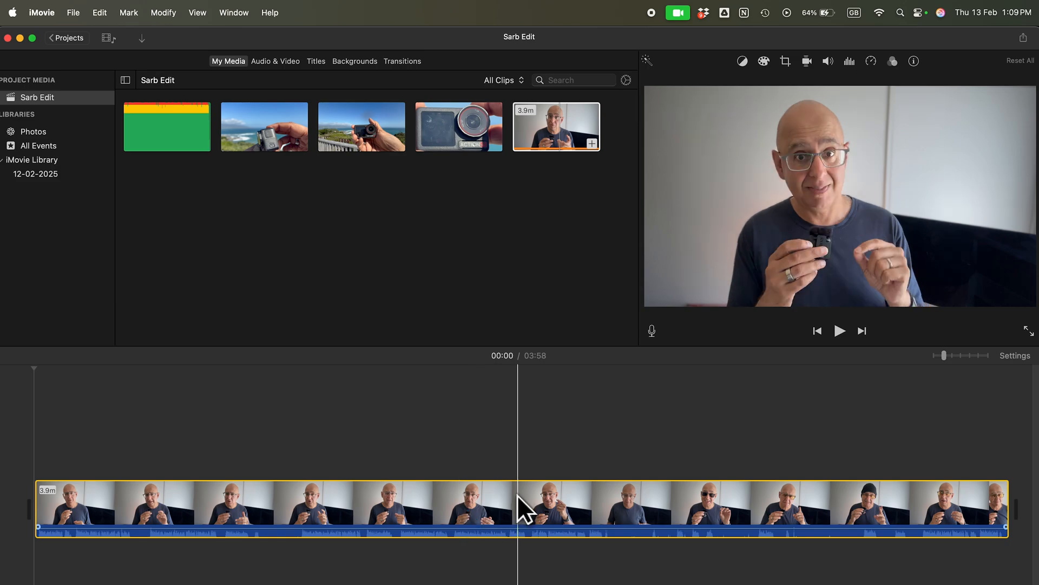
pyautogui.click(397, 483)
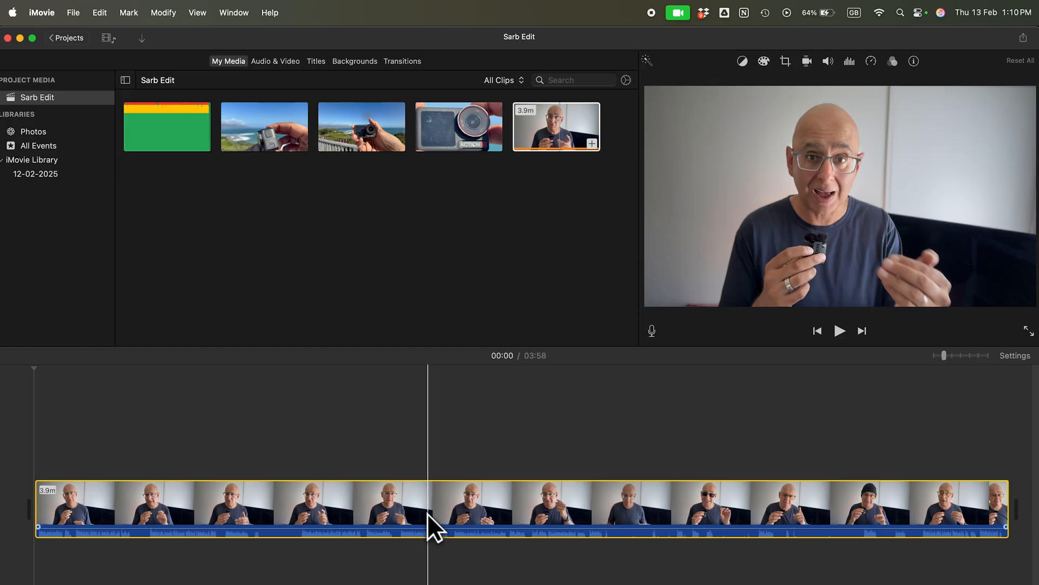
pyautogui.click(190, 557)
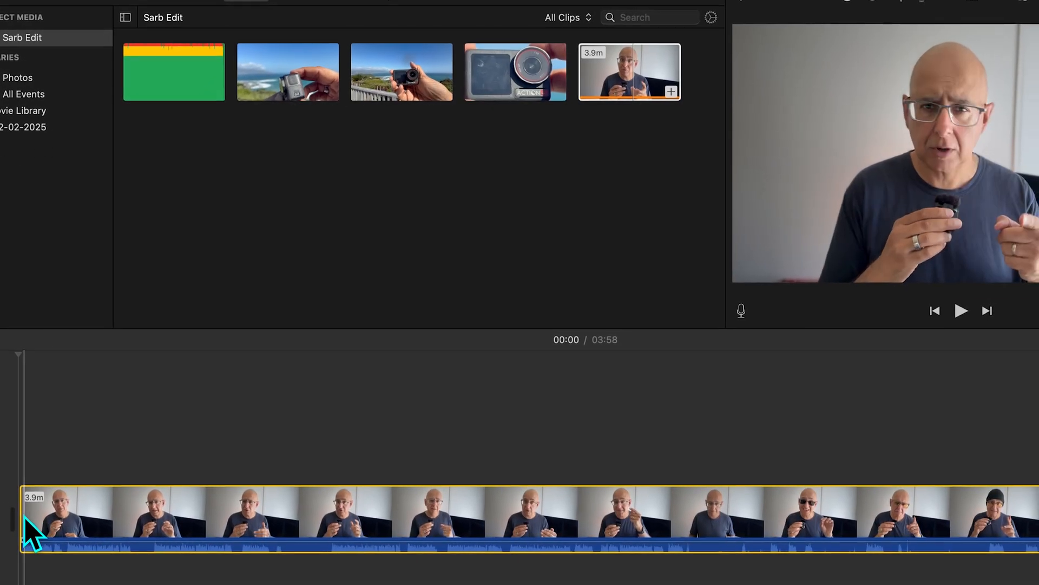
# Trim about 27 seconds from the start and about 21 seconds from the end of the talking-head clip
pyautogui.moveTo(25, 523); pyautogui.dragTo(119, 536)
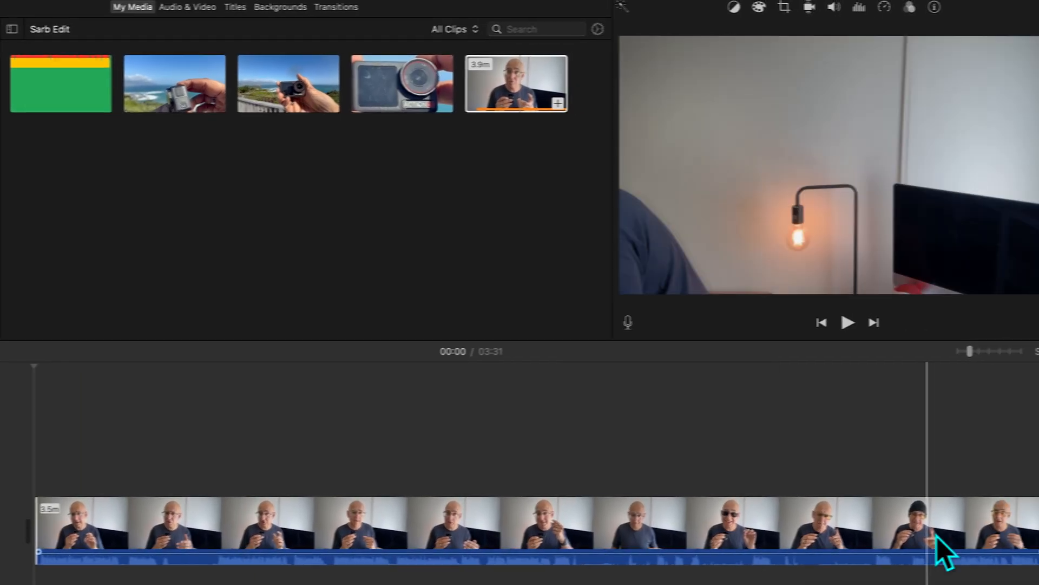
pyautogui.moveTo(1007, 524); pyautogui.dragTo(903, 524)
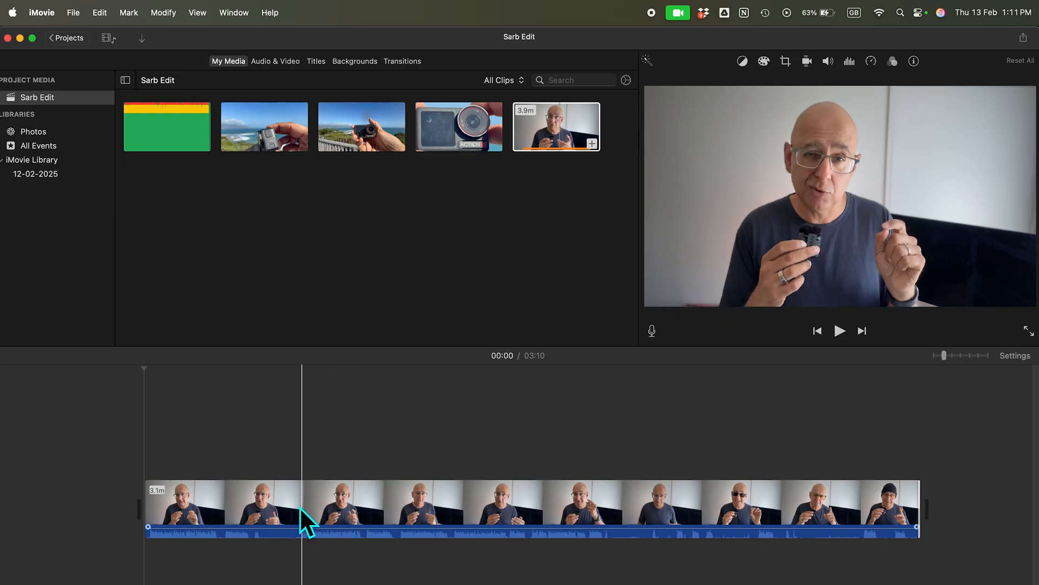
# Split the talking-head clip at about 0:28 and again about 9 seconds further on, delete the section between the cuts, and play back the join
pyautogui.click(262, 509)
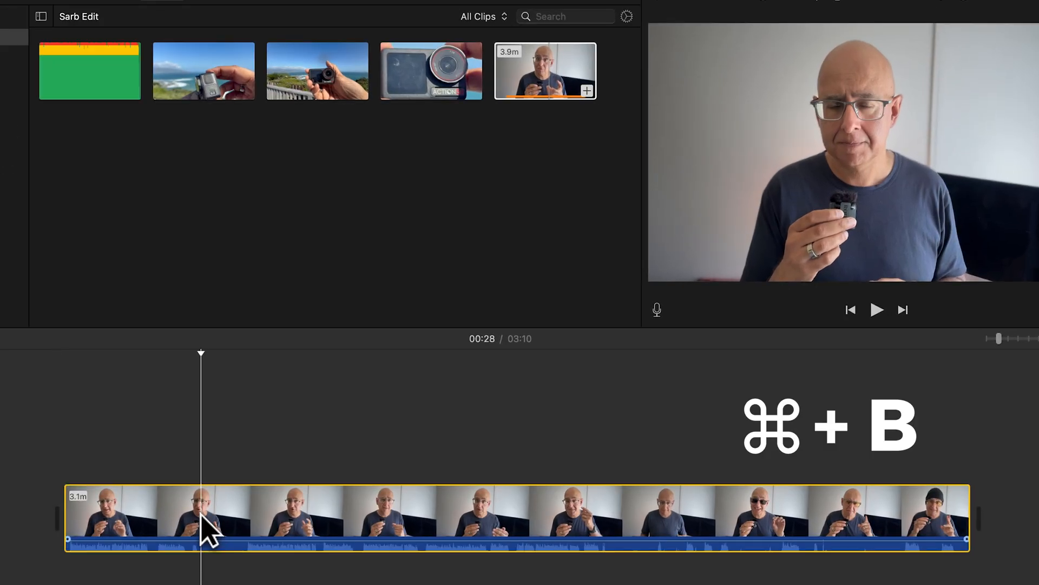
pyautogui.press('super+b')
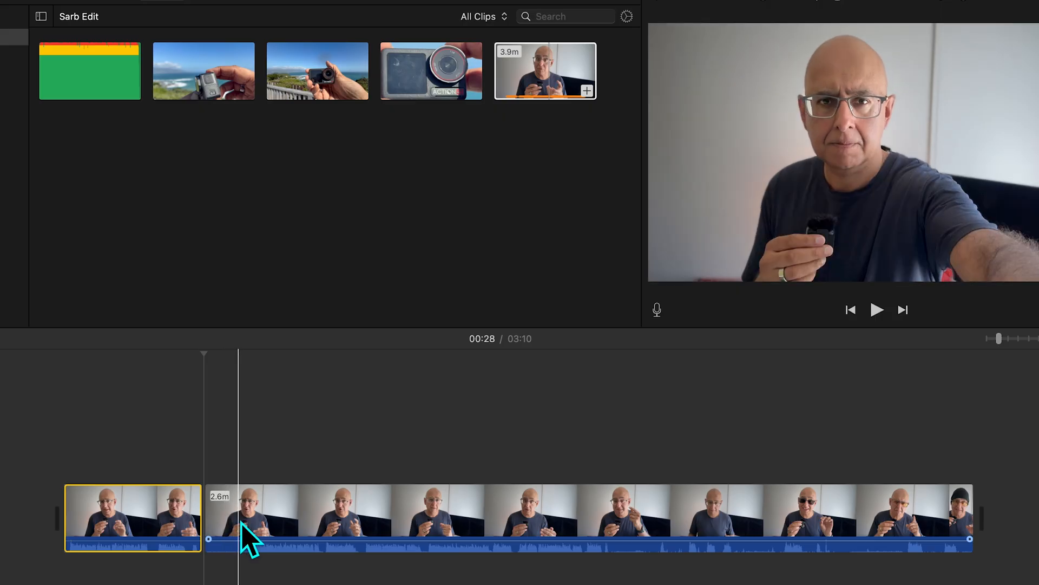
pyautogui.press('super+b')
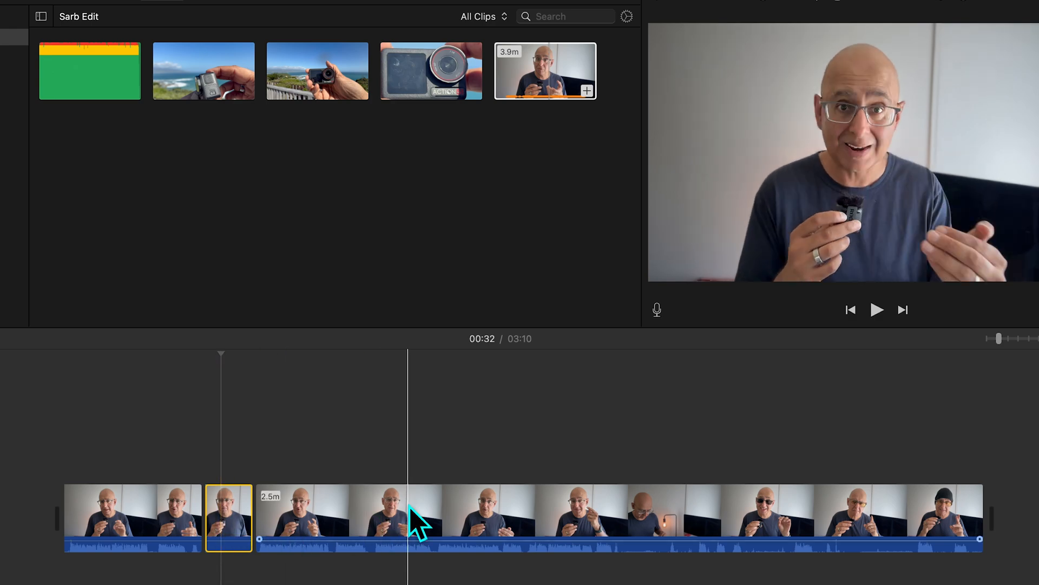
pyautogui.press('Delete')
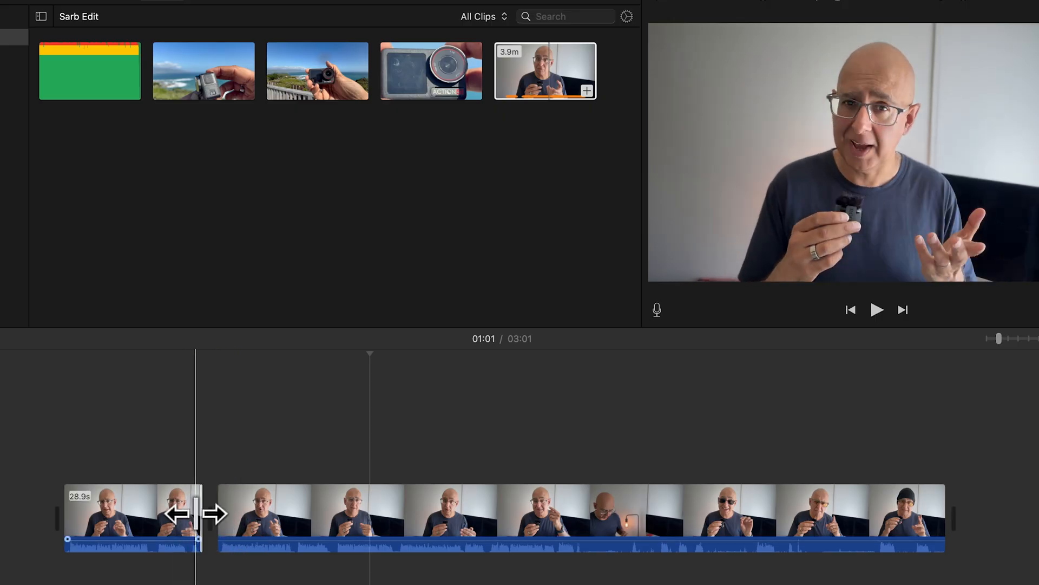
pyautogui.press('space')
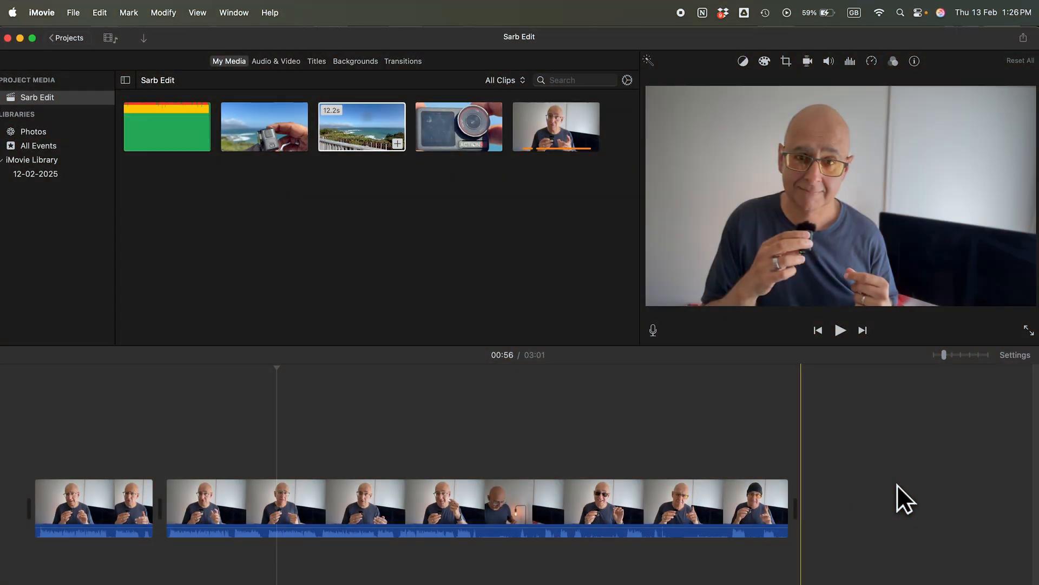
# Place the 12.2-second action-camera B roll clip as a cutaway above the second talking-head section and play it back
pyautogui.click(354, 128)
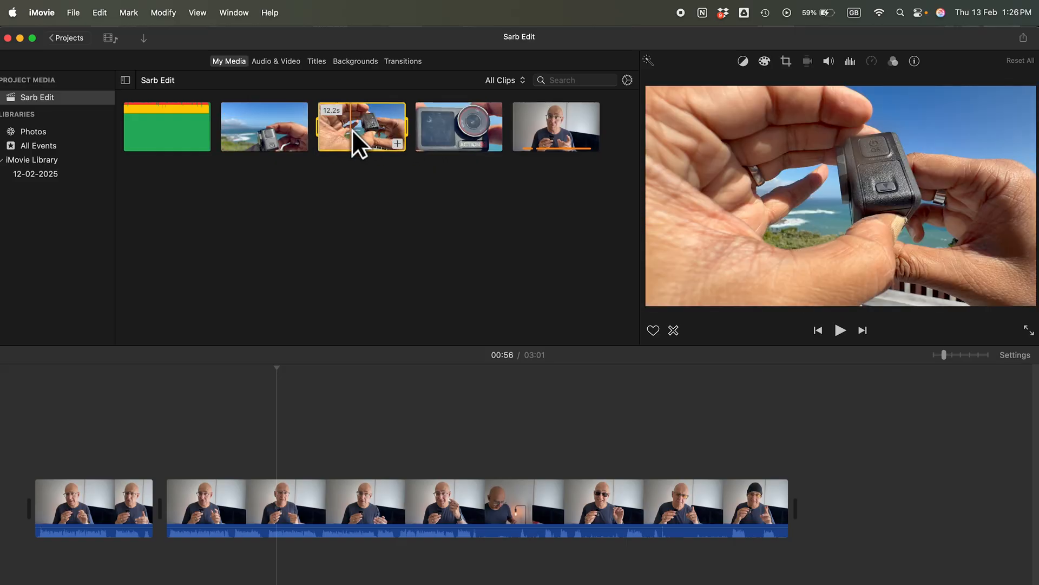
pyautogui.moveTo(354, 119); pyautogui.dragTo(341, 207)
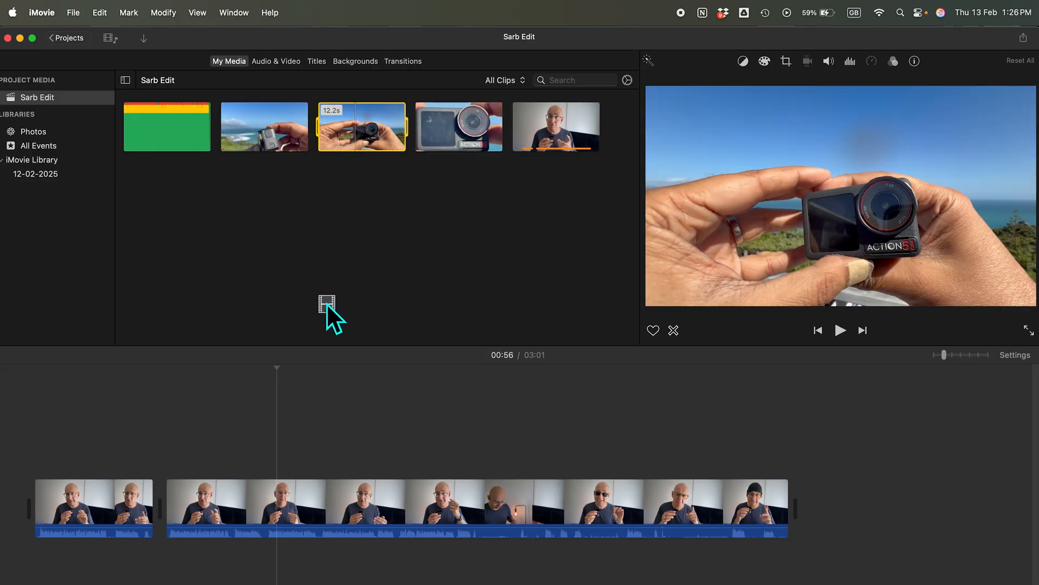
pyautogui.moveTo(326, 304); pyautogui.dragTo(326, 449)
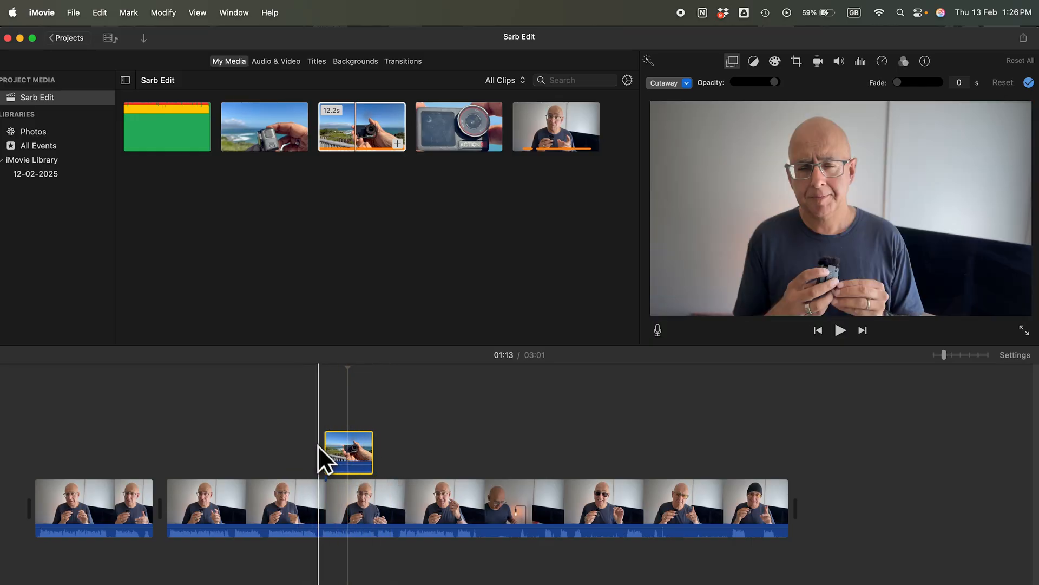
pyautogui.click(314, 444)
pyautogui.press('space')
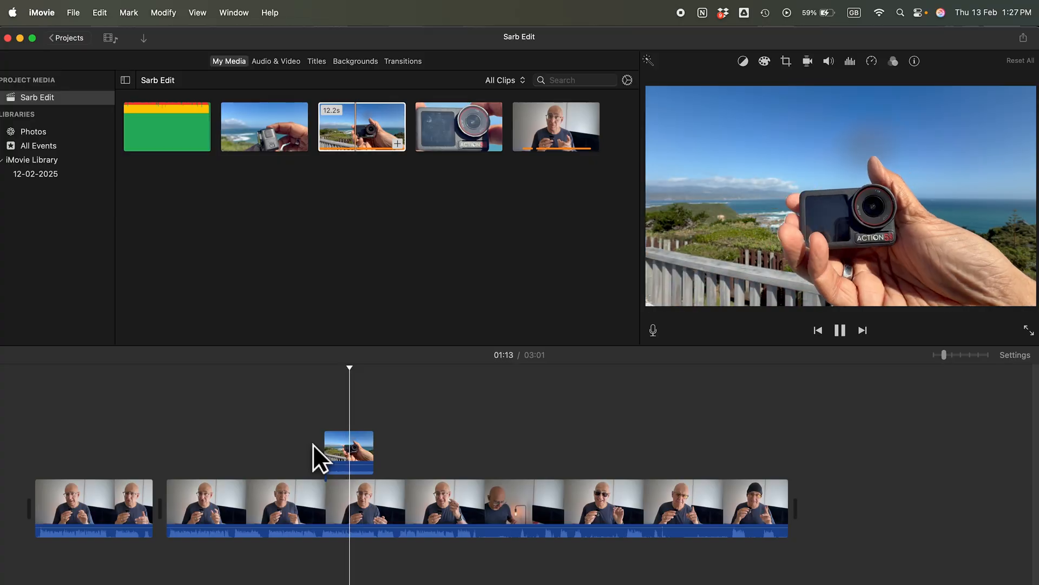
# Lower the volume of the B roll cutaway to 0% and play the section back from about 1:07
pyautogui.click(353, 455)
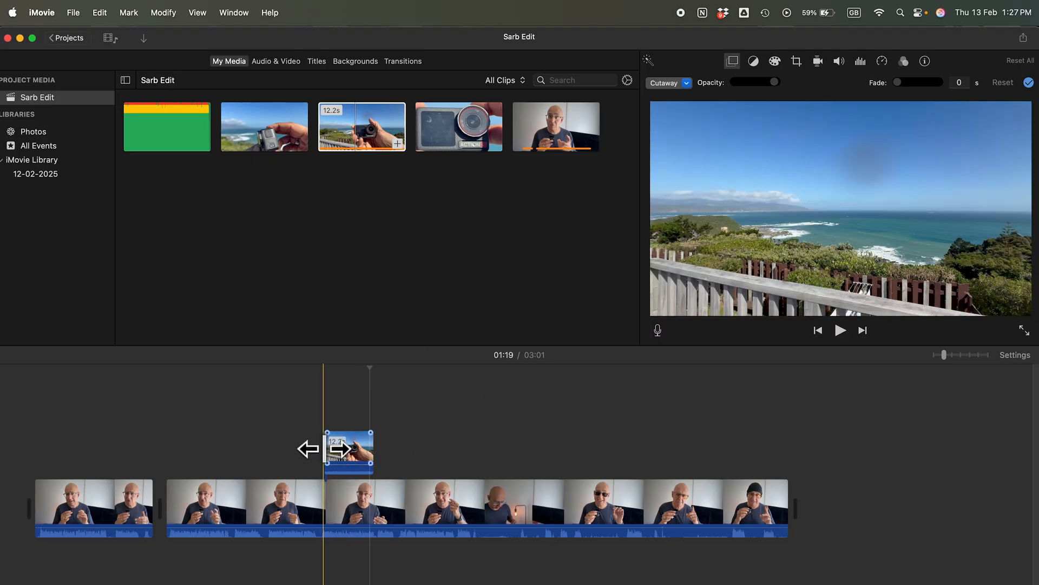
pyautogui.click(343, 454)
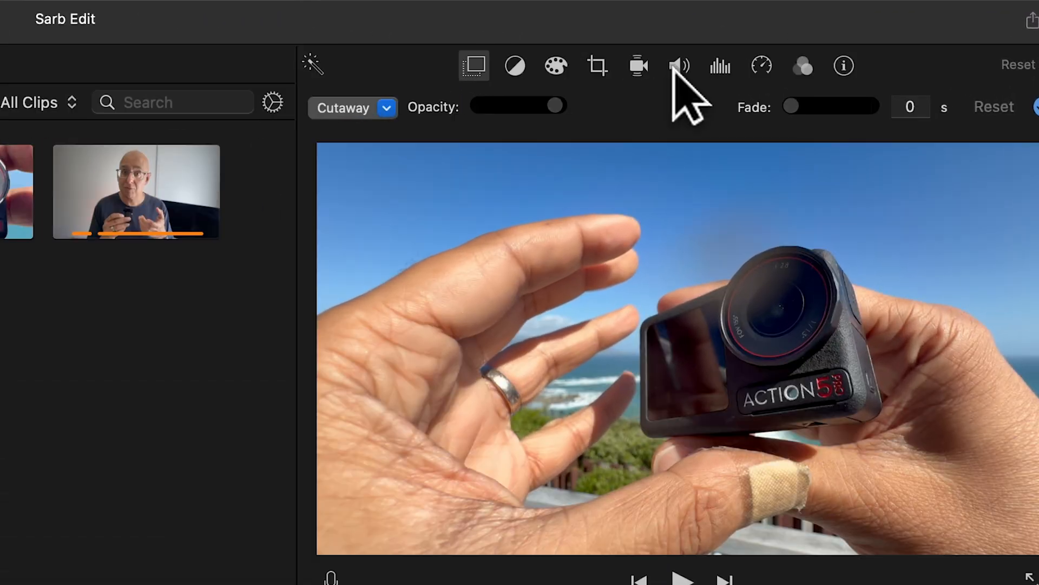
pyautogui.click(839, 61)
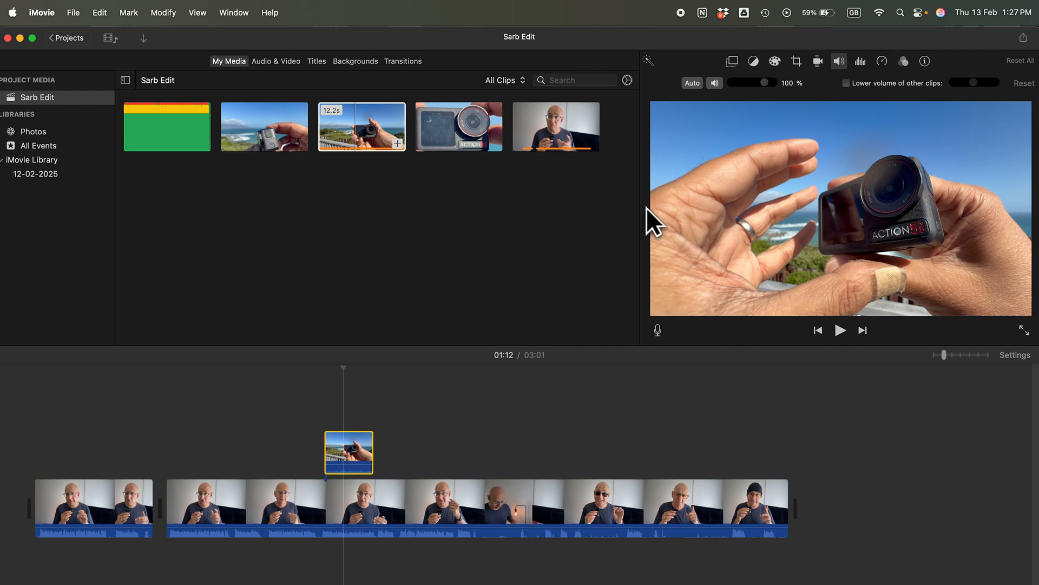
pyautogui.moveTo(764, 82); pyautogui.dragTo(728, 84)
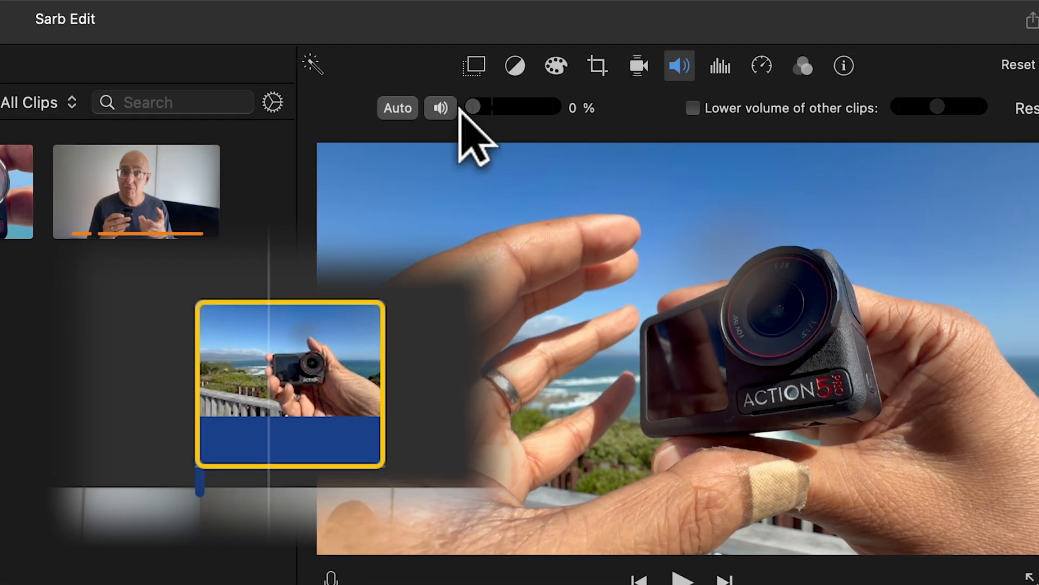
pyautogui.moveTo(459, 107); pyautogui.dragTo(434, 128)
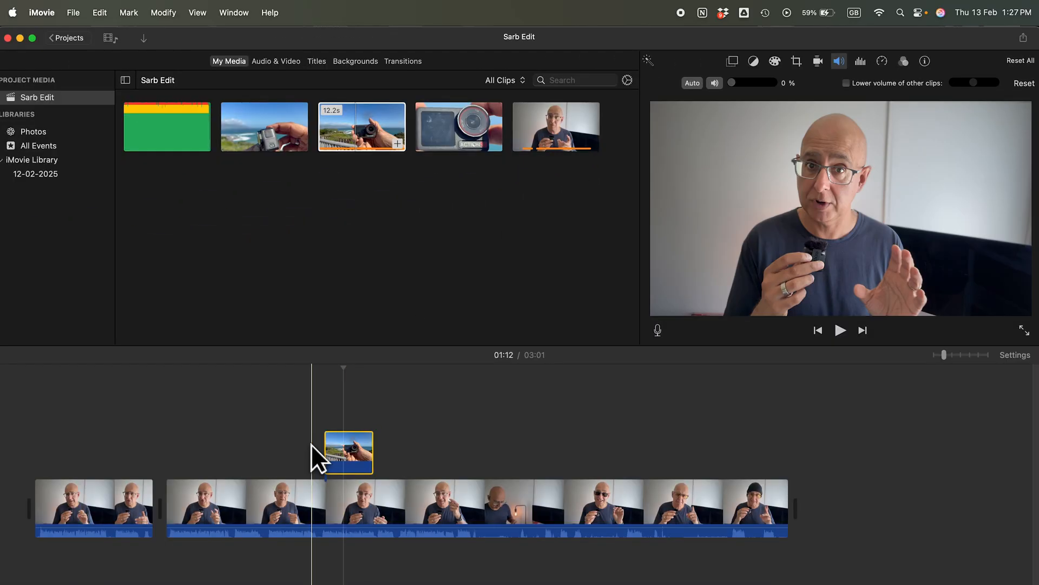
pyautogui.click(320, 430)
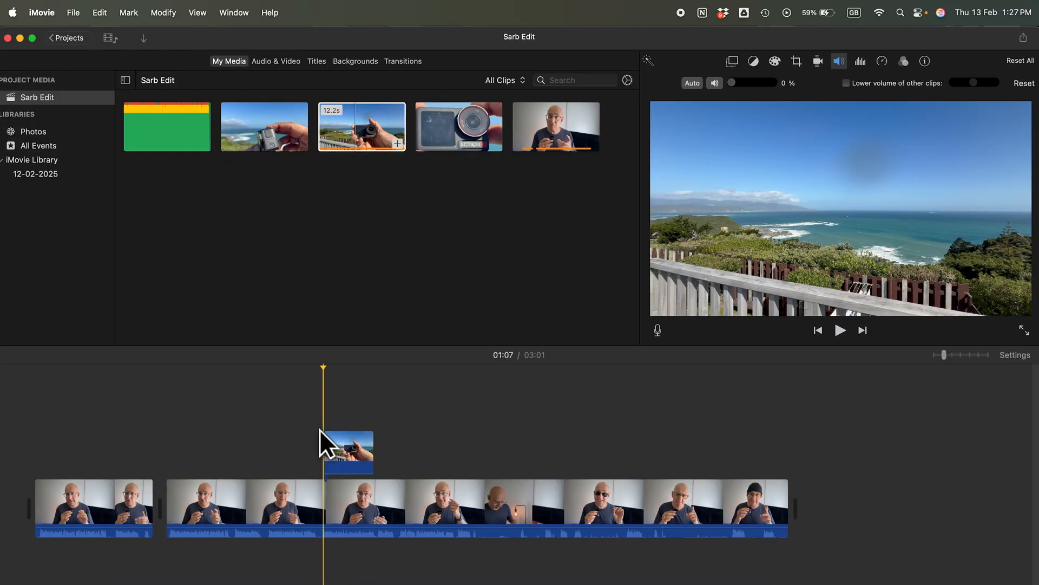
pyautogui.press('space')
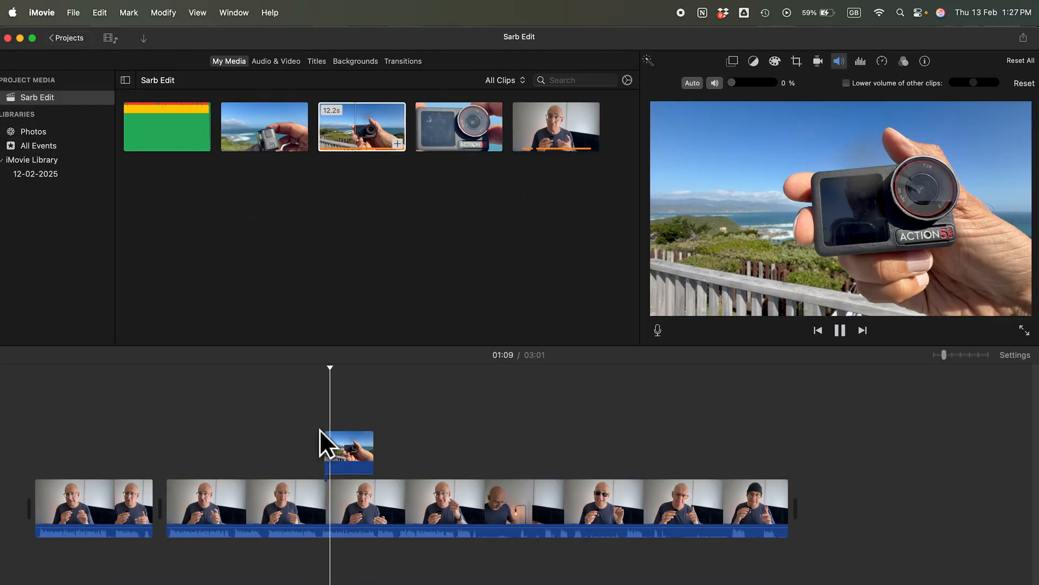
pyautogui.press('space')
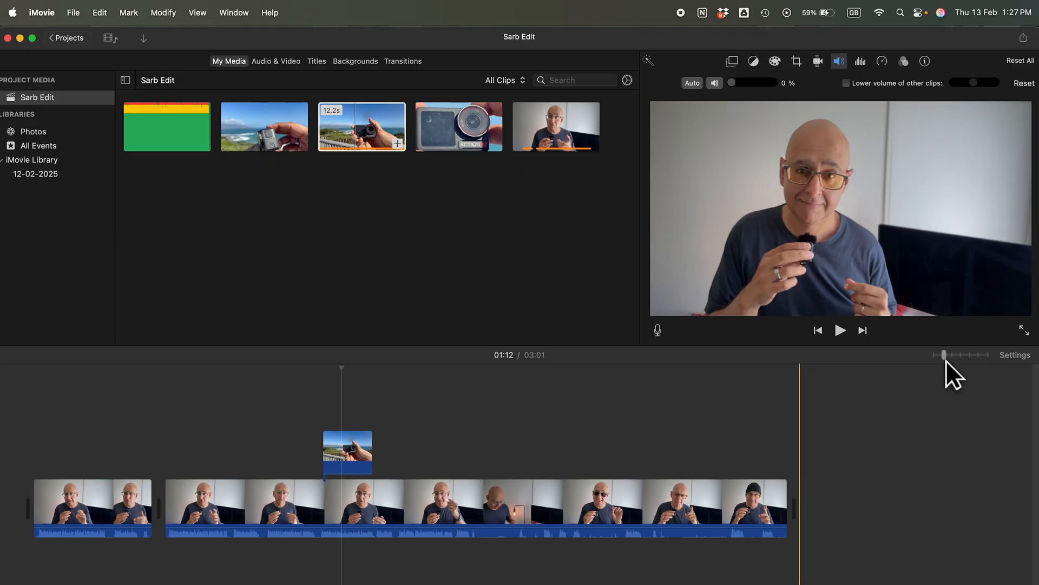
# Adjust the start and end edges of the B roll cutaway, trimming it to about 11.9 seconds
pyautogui.moveTo(943, 356); pyautogui.dragTo(950, 356)
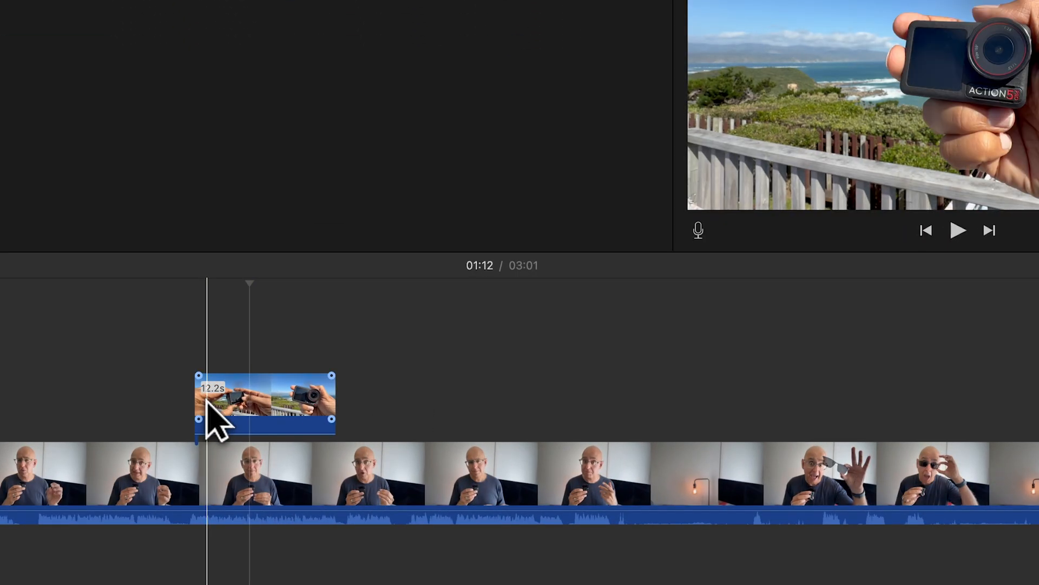
pyautogui.moveTo(197, 404)
pyautogui.mouseDown()
pyautogui.moveTo(241, 404)
pyautogui.moveTo(199, 404)
pyautogui.mouseUp()
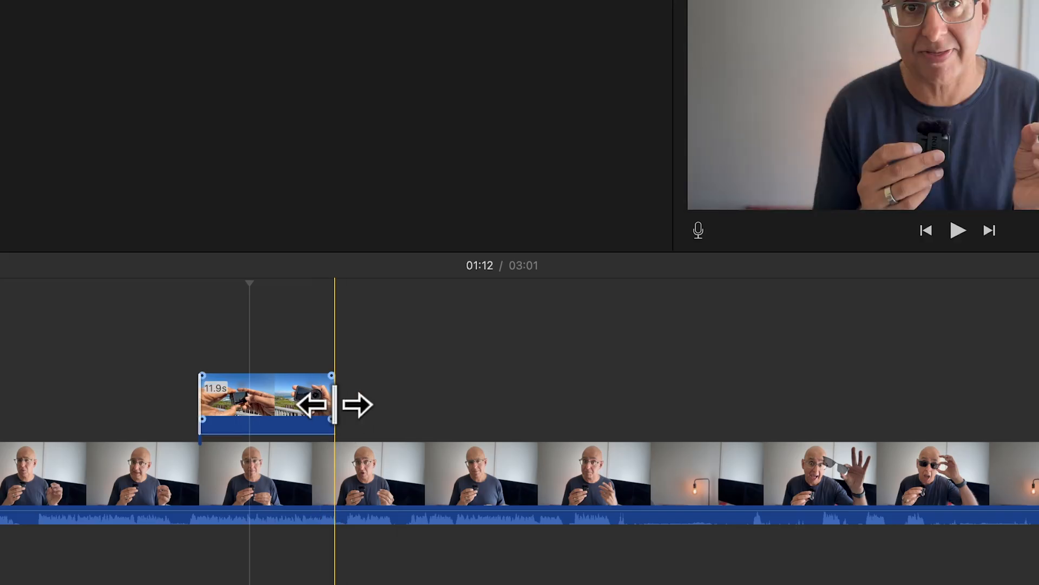
pyautogui.click(336, 403)
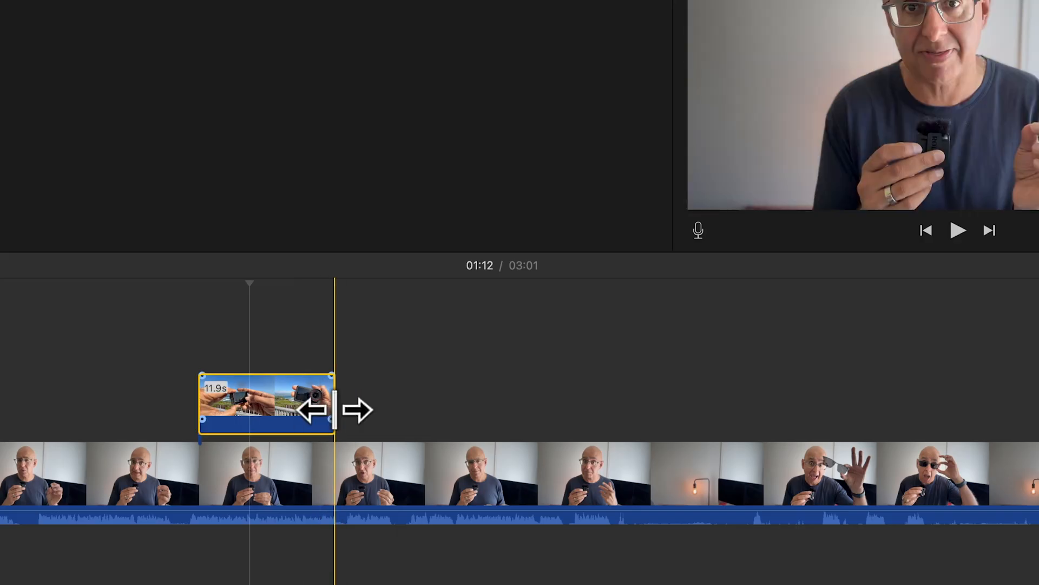
pyautogui.moveTo(334, 410)
pyautogui.mouseDown()
pyautogui.moveTo(295, 408)
pyautogui.moveTo(336, 410)
pyautogui.mouseUp()
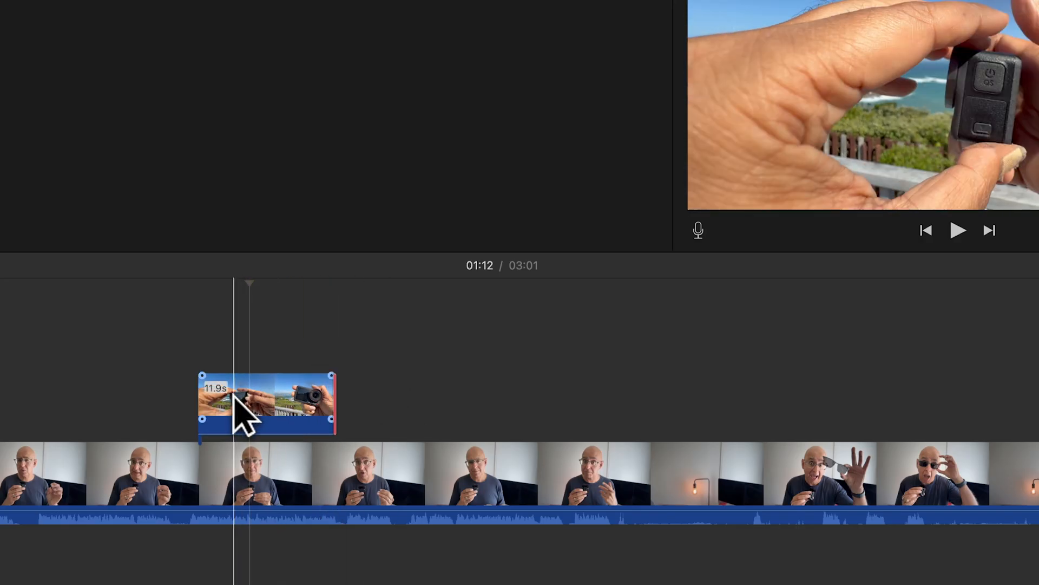
# Split the B roll cutaway at about 1:11 and 1:15, delete the middle piece, and move the last piece against the first
pyautogui.click(234, 395)
pyautogui.press('super+b')
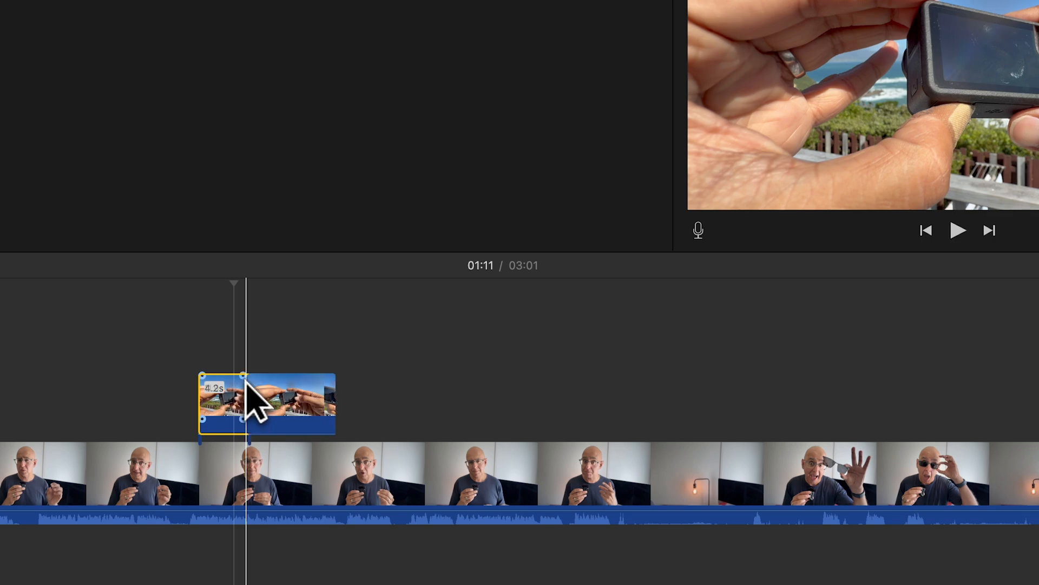
pyautogui.press('super+b')
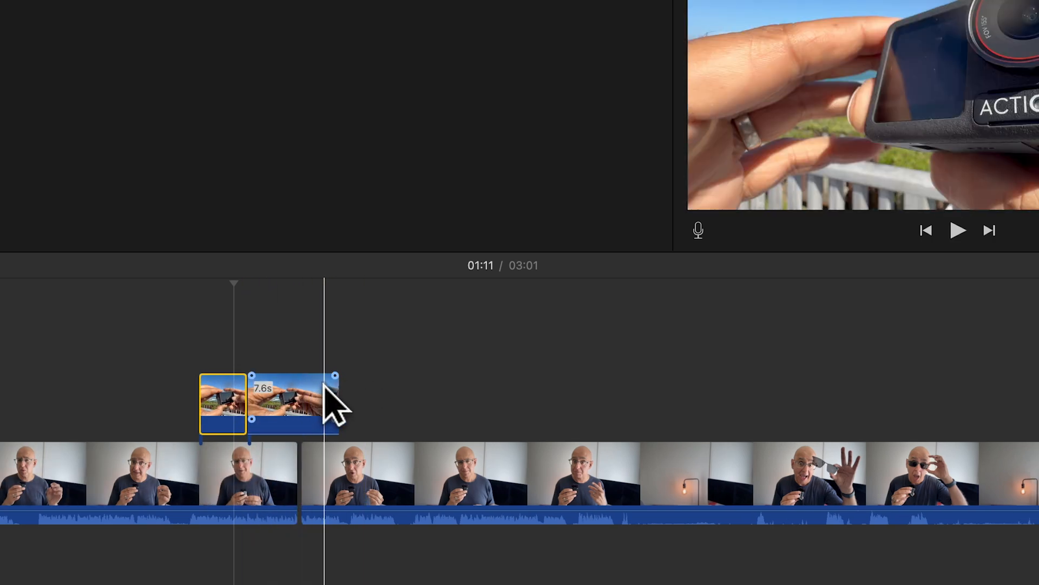
pyautogui.press('super+z')
pyautogui.click(295, 398)
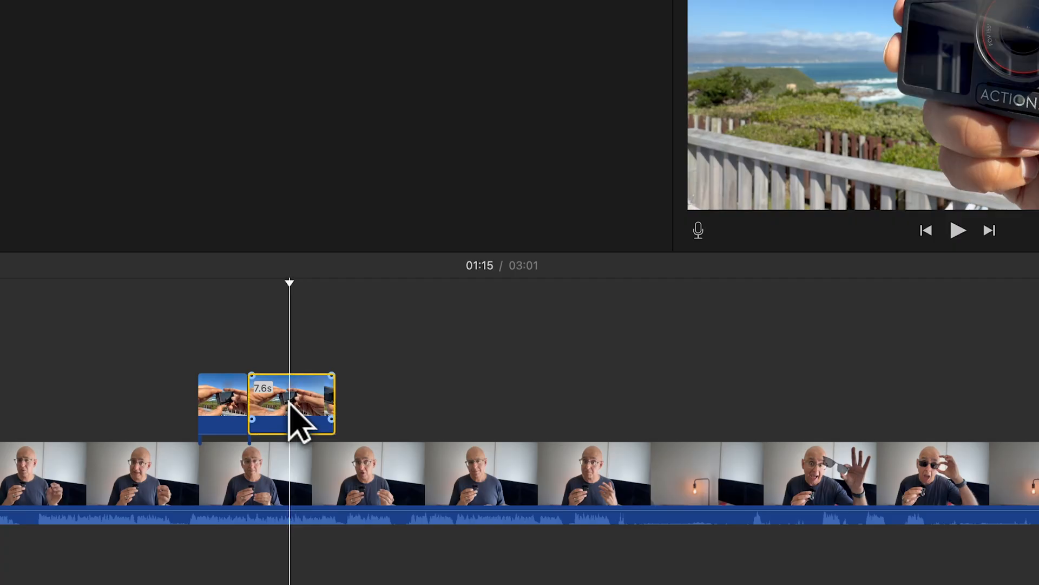
pyautogui.press('super+b')
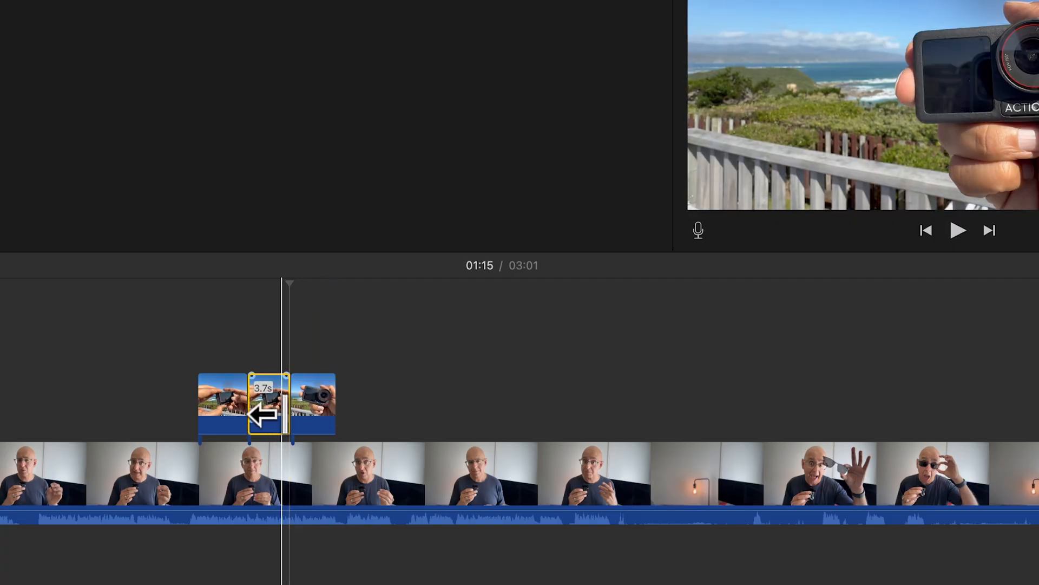
pyautogui.press('Delete')
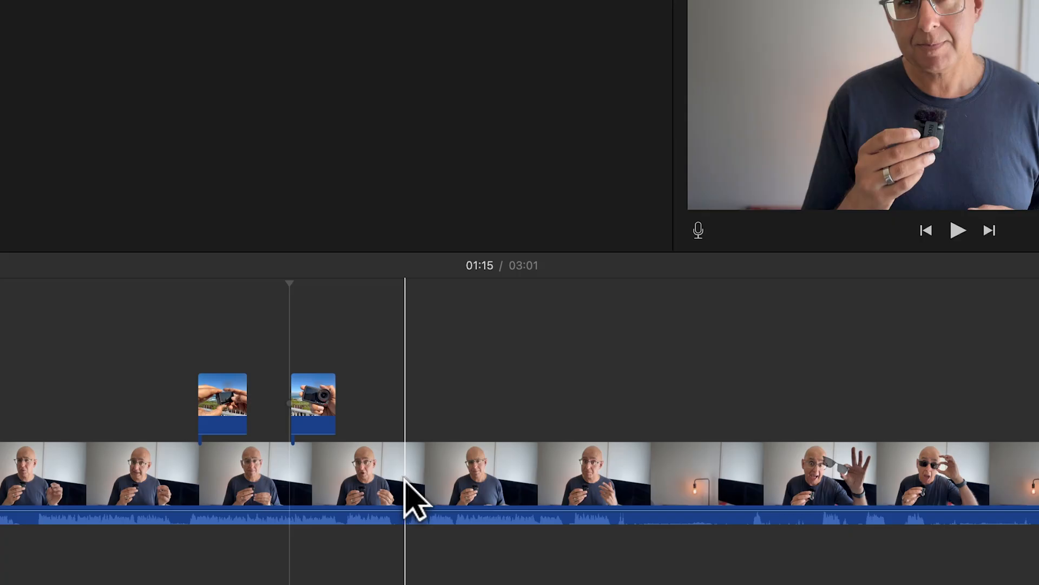
pyautogui.click(312, 404)
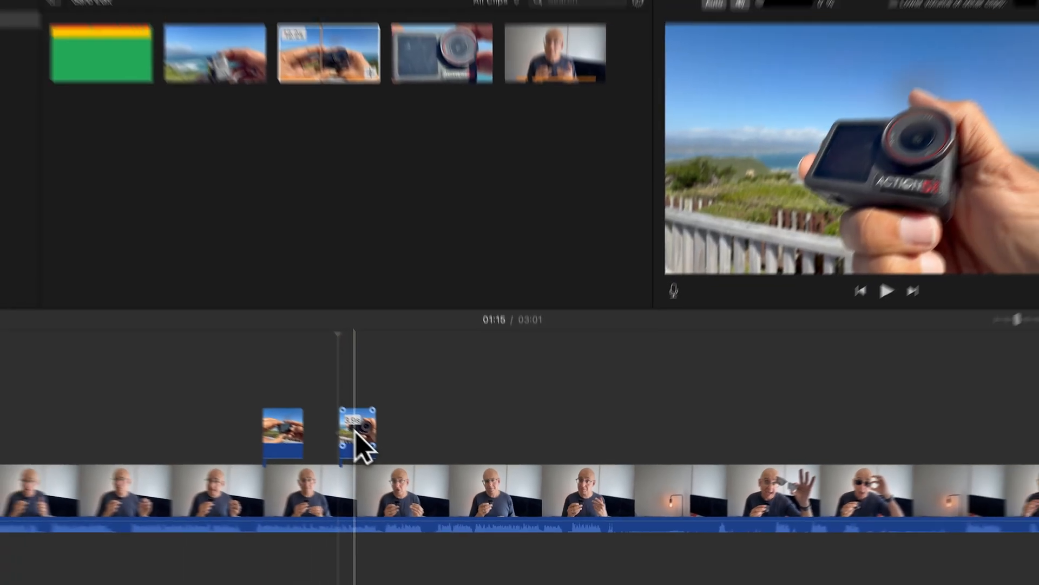
pyautogui.moveTo(357, 431); pyautogui.dragTo(325, 436)
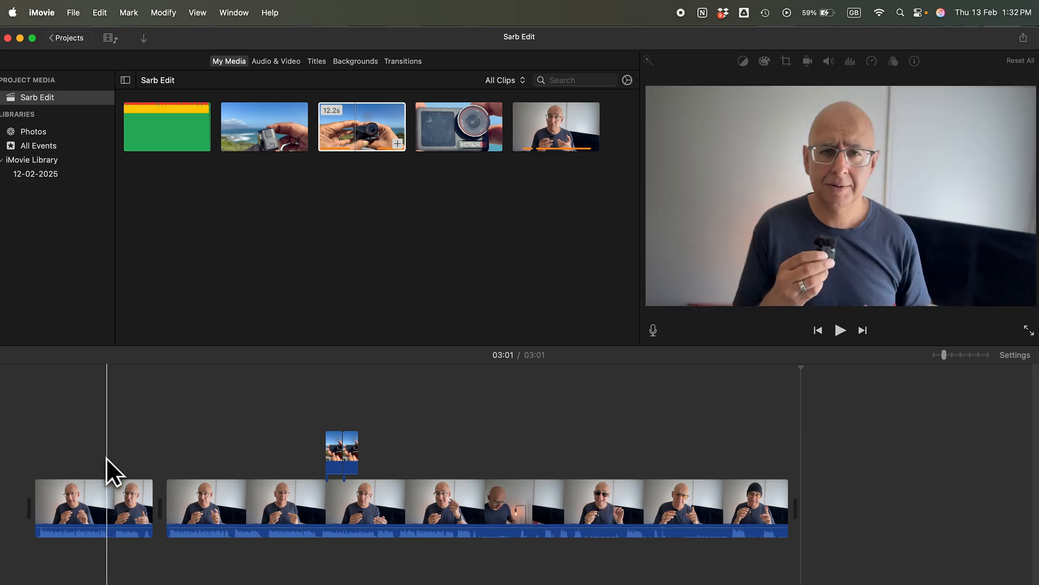
# Place a Split Lower Third title above the first talking-head section, around 0:15
pyautogui.click(105, 459)
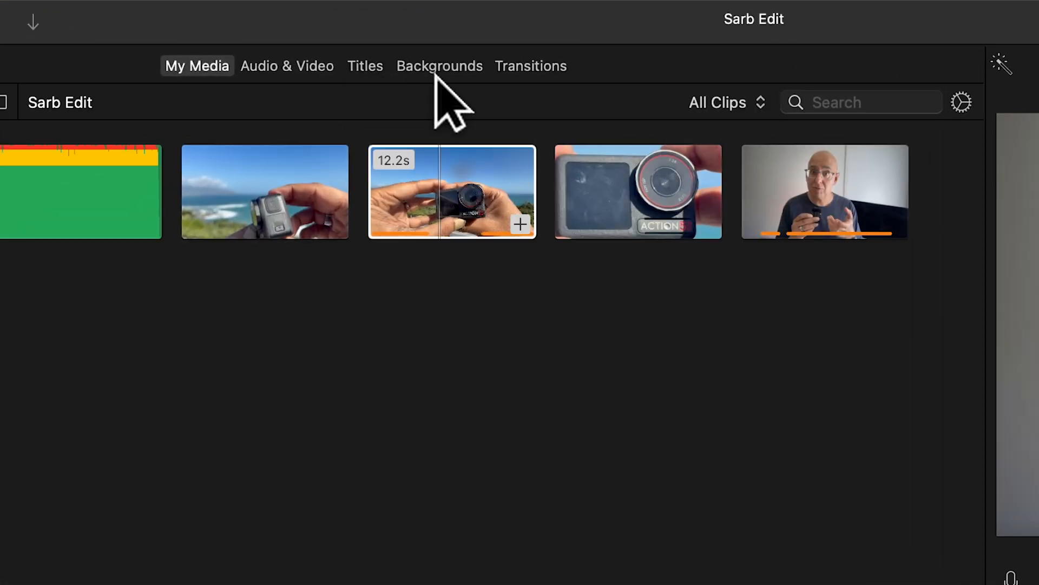
pyautogui.click(364, 68)
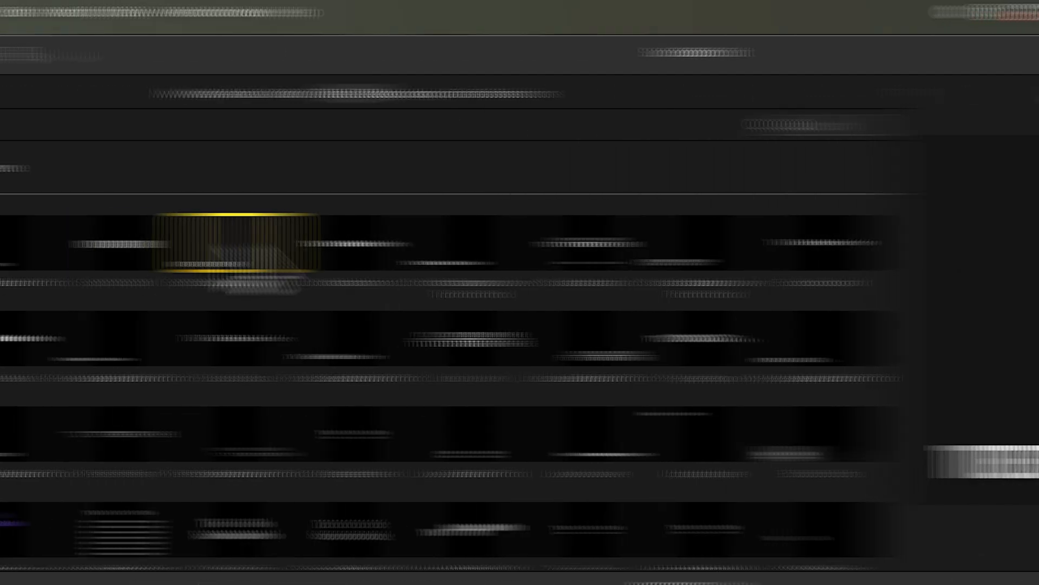
pyautogui.moveTo(416, 246); pyautogui.dragTo(106, 504)
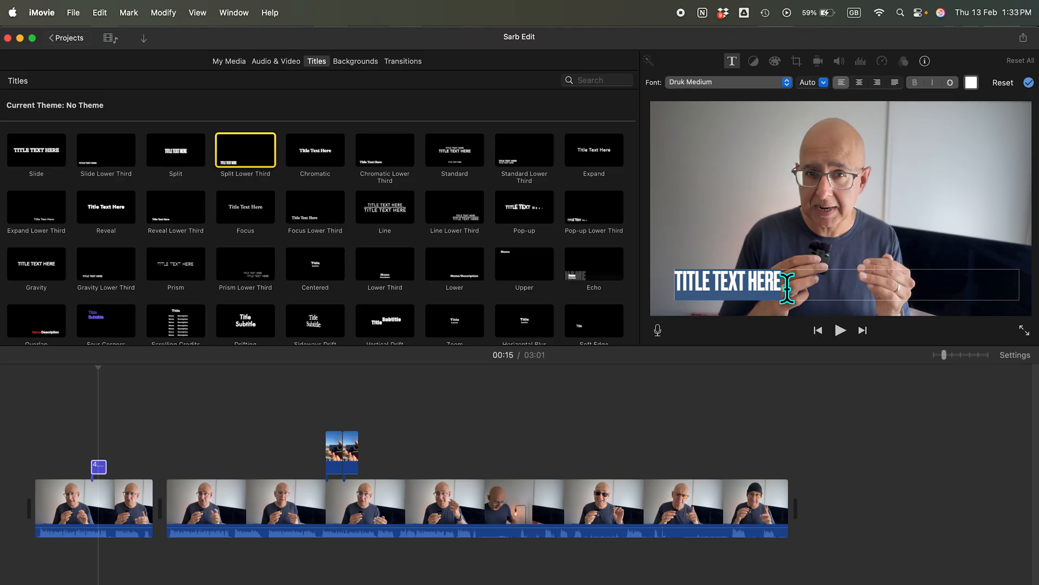
# Replace the lower-third title's placeholder text with the creator's first name followed by "TITLE HERE"
pyautogui.doubleClick(757, 284)
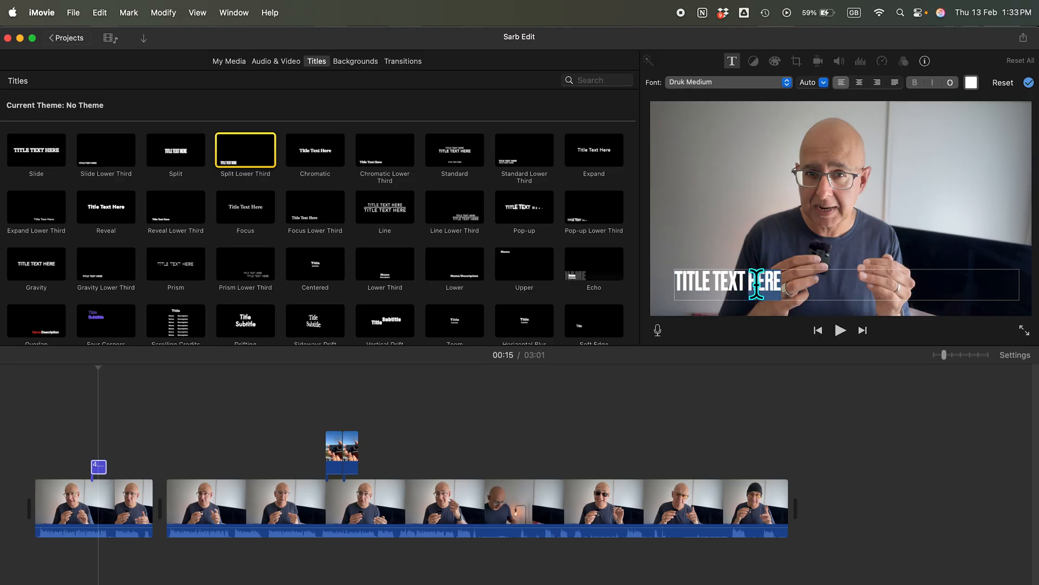
pyautogui.moveTo(752, 285); pyautogui.dragTo(743, 281)
pyautogui.tripleClick(743, 282)
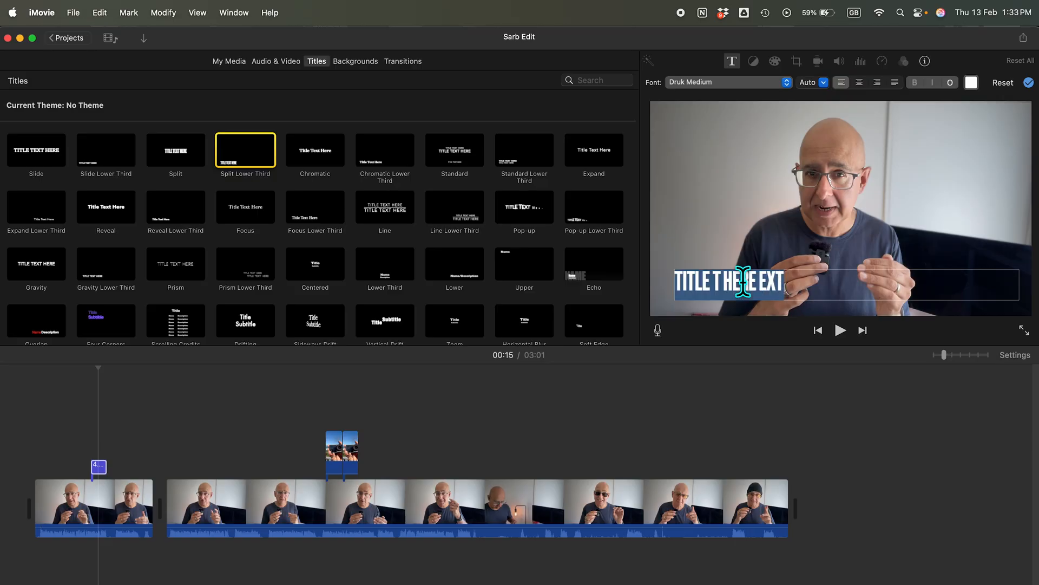
pyautogui.write('SARB T')
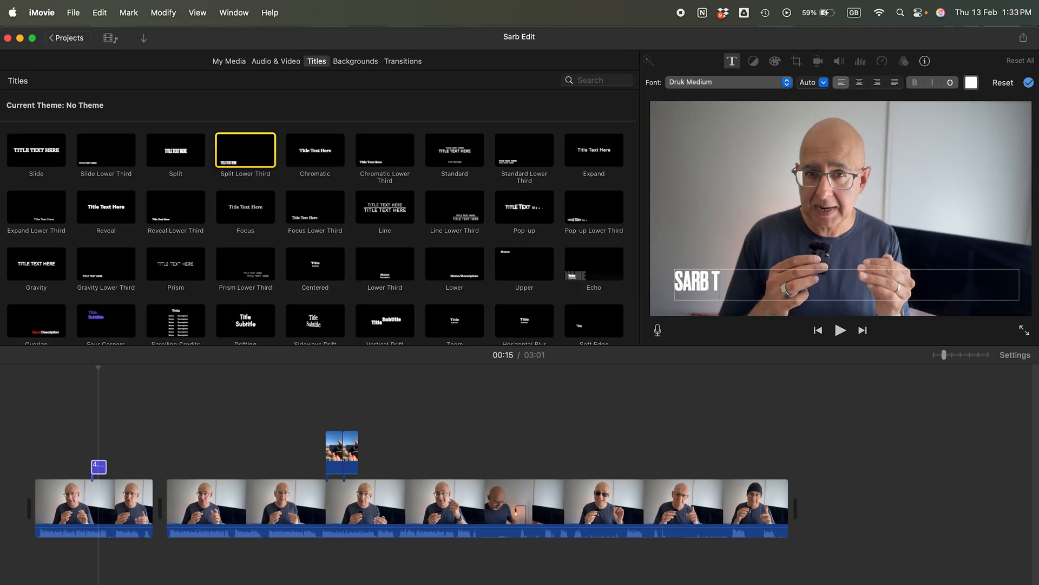
pyautogui.write('ITLE HERE')
pyautogui.press('super+a')
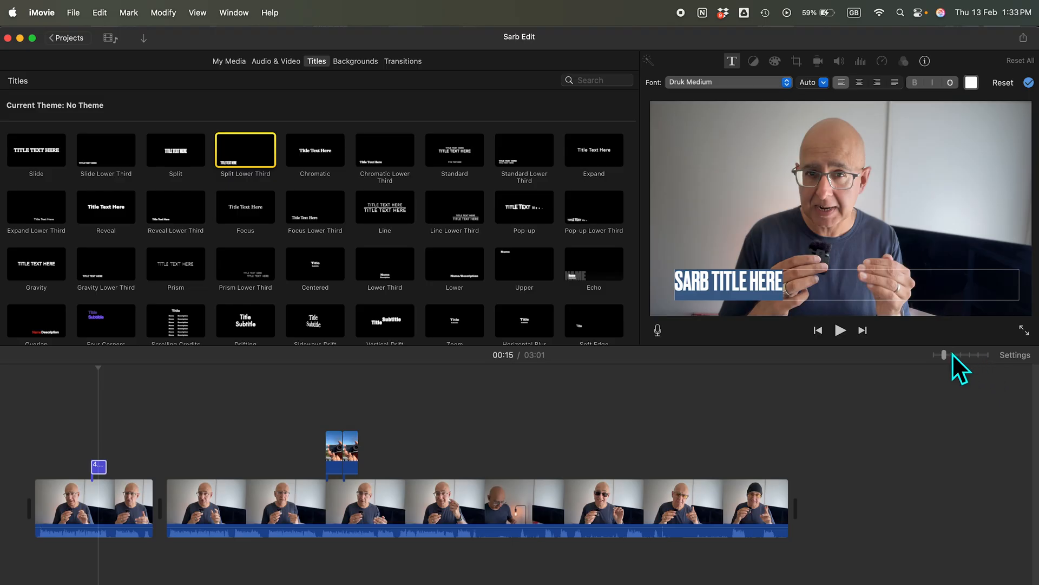
# Shorten the lower-third title to about 2.7 seconds and review its position over the talking-head clip from 0:13
pyautogui.moveTo(943, 354); pyautogui.dragTo(967, 350)
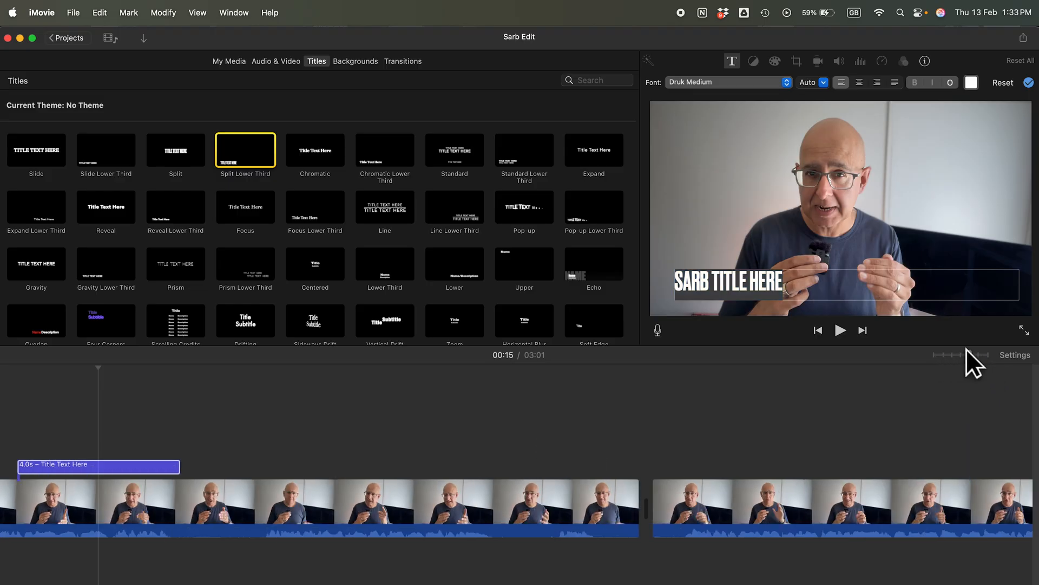
pyautogui.click(130, 466)
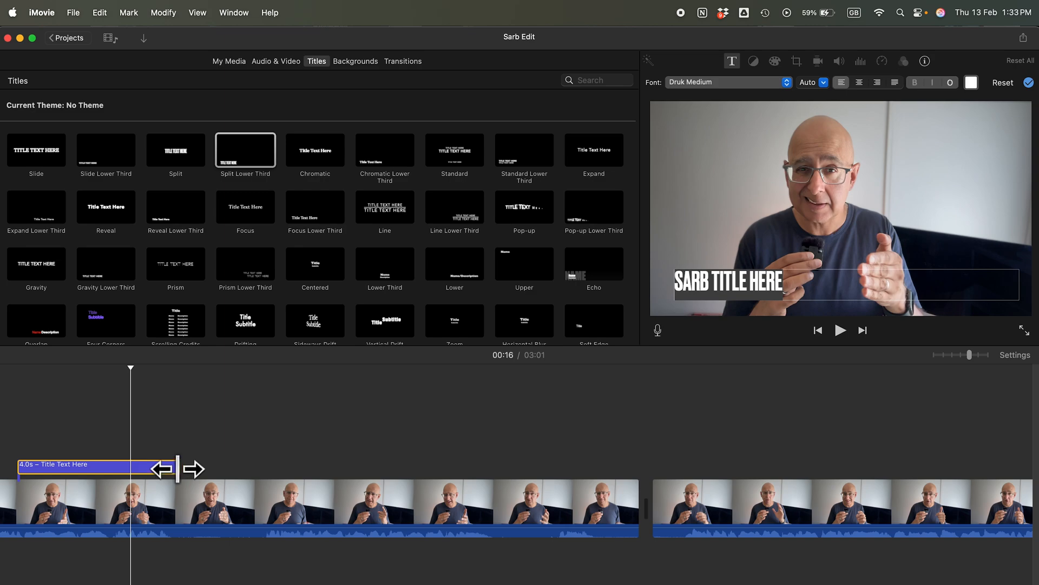
pyautogui.moveTo(177, 469)
pyautogui.mouseDown()
pyautogui.moveTo(119, 469)
pyautogui.moveTo(166, 469)
pyautogui.mouseUp()
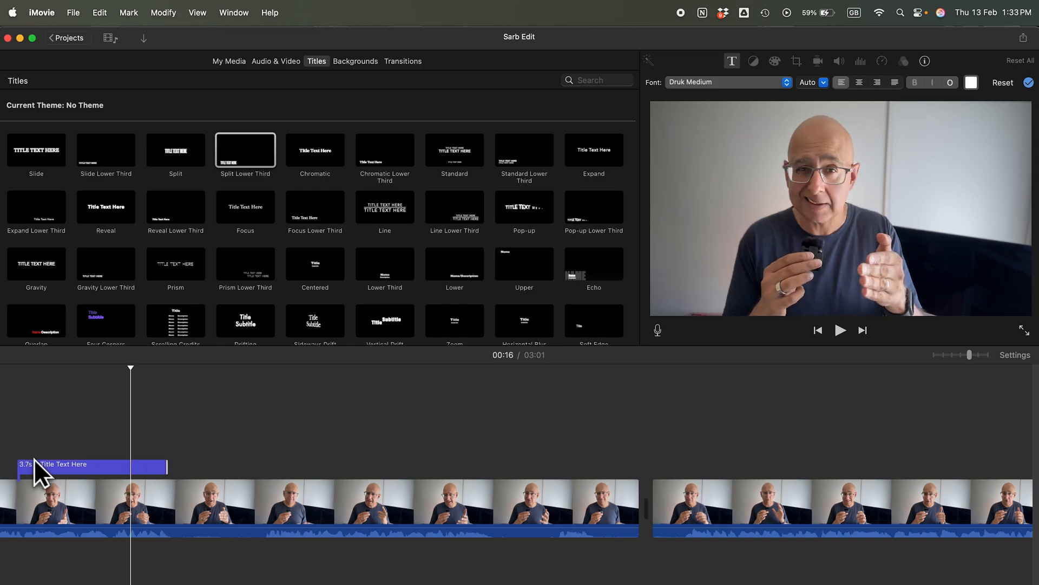
pyautogui.moveTo(18, 466); pyautogui.dragTo(20, 466)
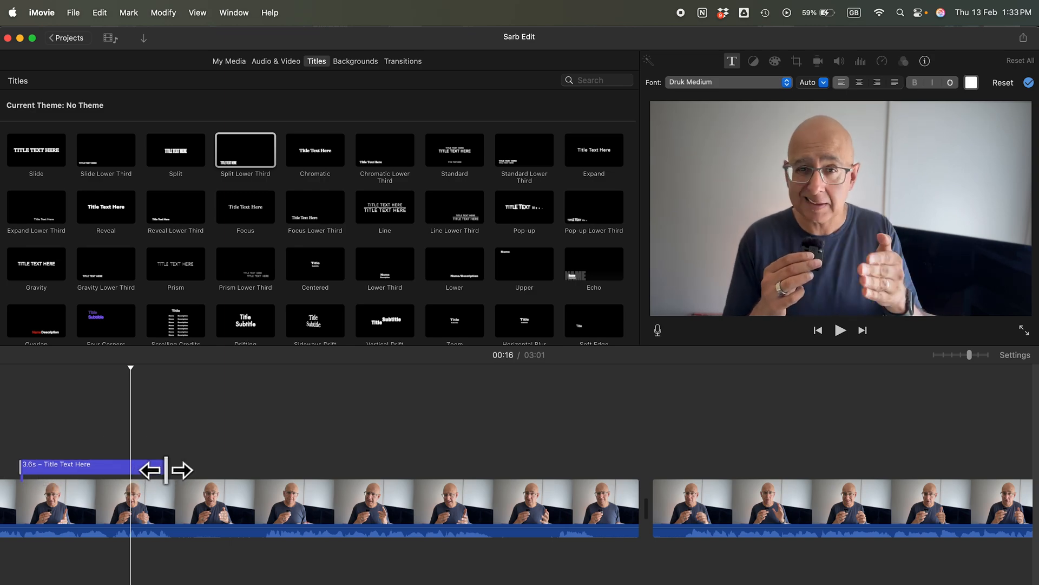
pyautogui.moveTo(165, 470); pyautogui.dragTo(130, 469)
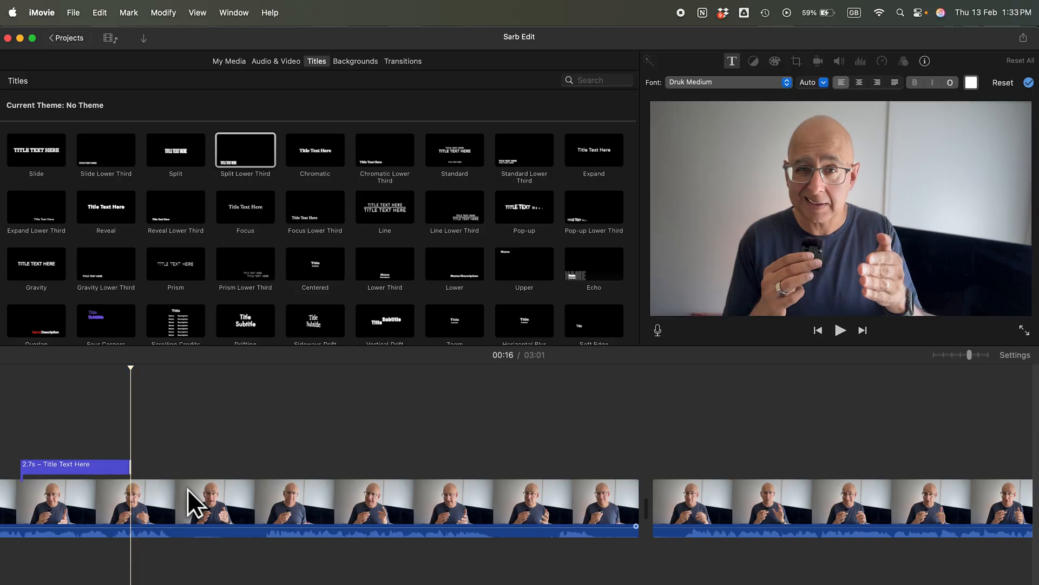
pyautogui.click(18, 506)
pyautogui.click(10, 391)
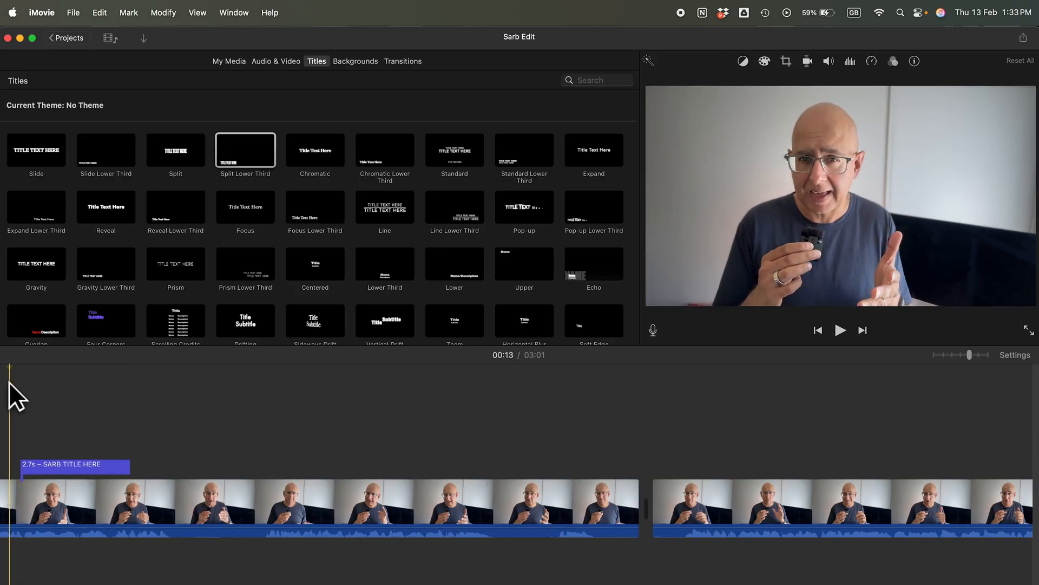
pyautogui.click(16, 506)
pyautogui.hscroll(-10, 564, 513)
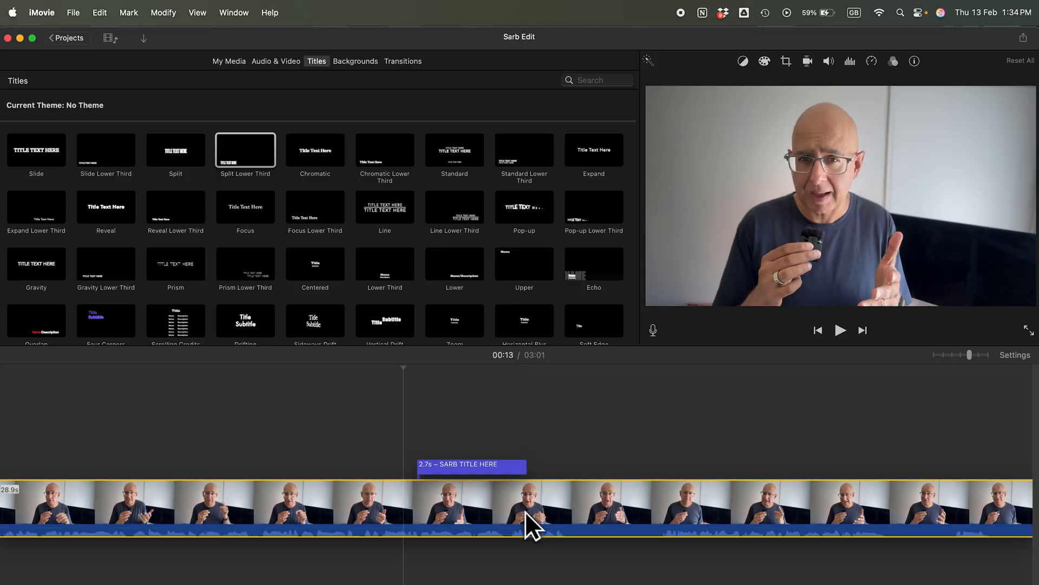
pyautogui.click(525, 512)
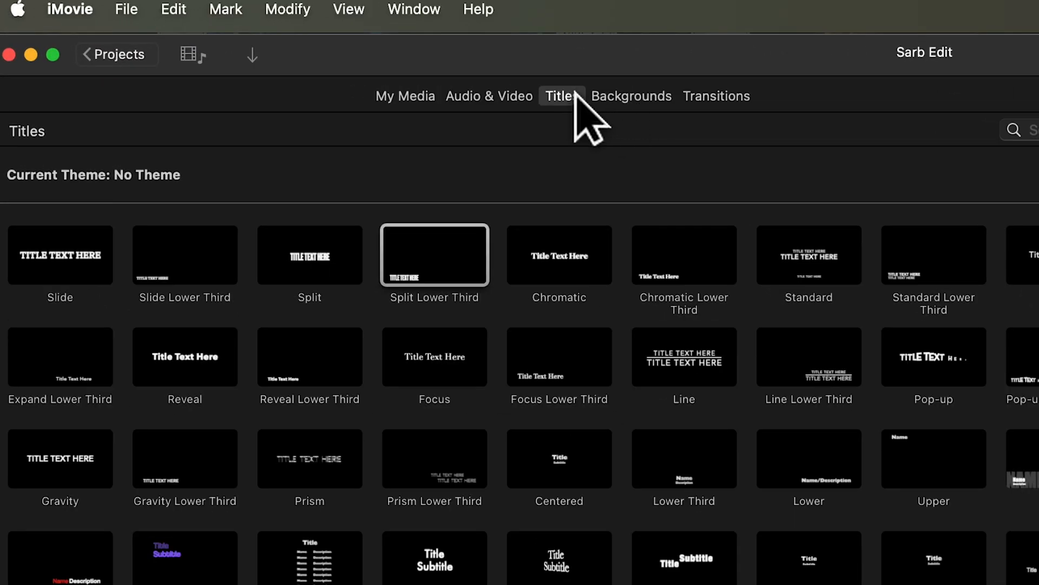
# Try to place a Cross Dissolve transition between the two talking-head sections
pyautogui.click(729, 97)
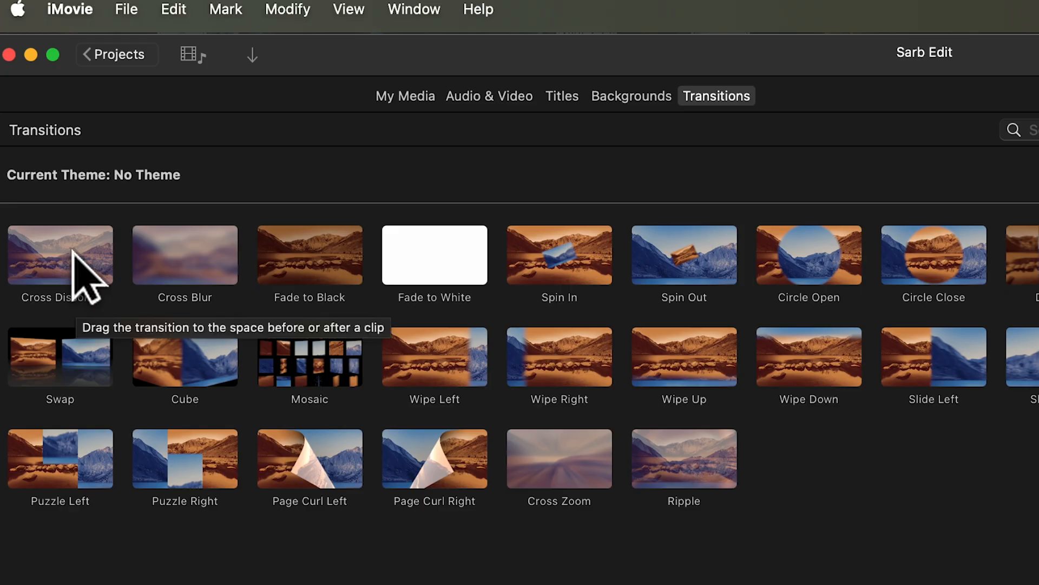
pyautogui.moveTo(73, 250); pyautogui.dragTo(153, 511)
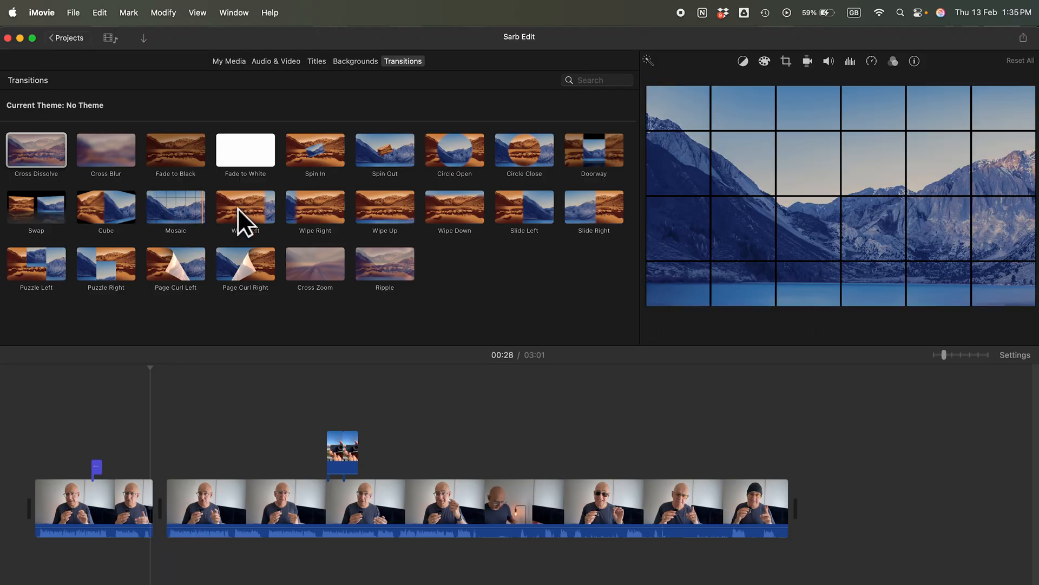
# Place a Fade to Black transition between the two talking-head sections and review its playback and duration setting
pyautogui.moveTo(171, 149); pyautogui.dragTo(140, 479)
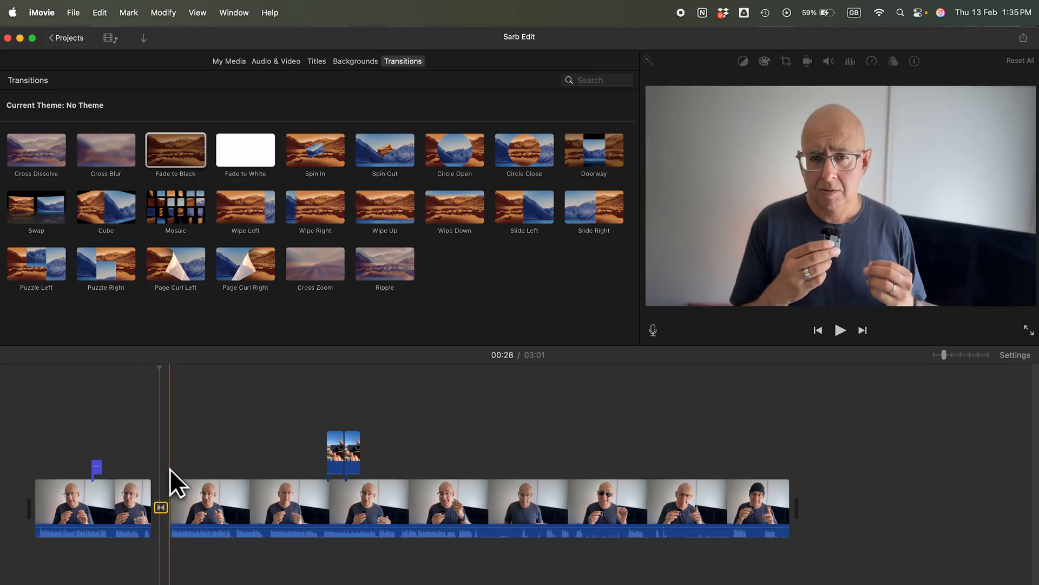
pyautogui.click(136, 457)
pyautogui.press('space')
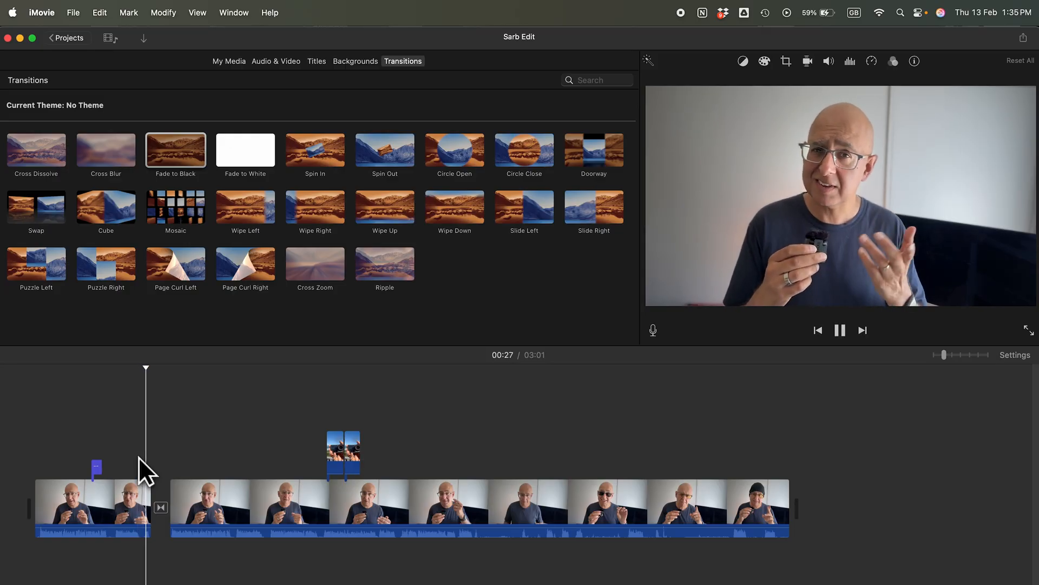
pyautogui.press('space')
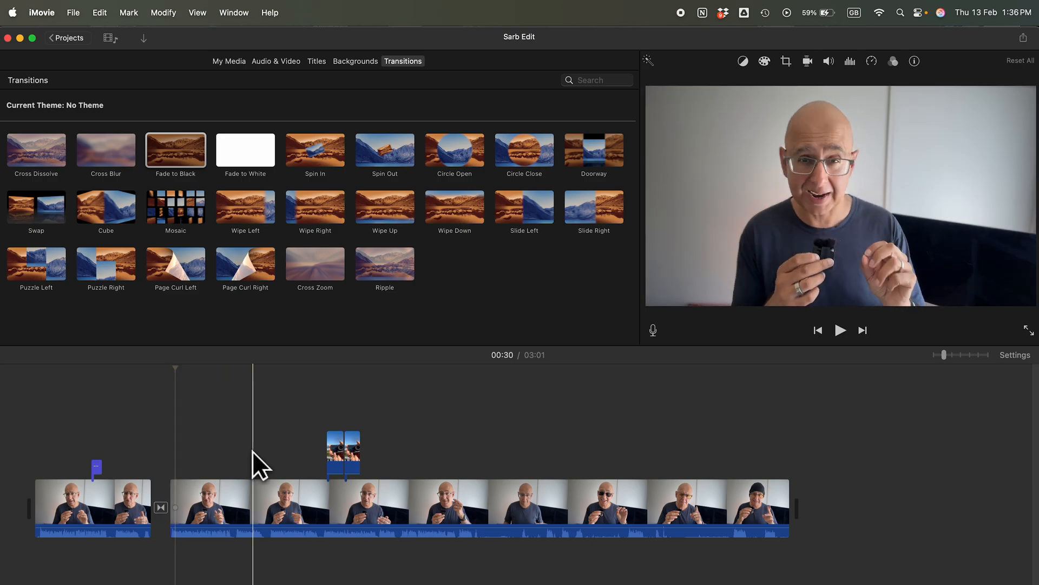
pyautogui.doubleClick(160, 508)
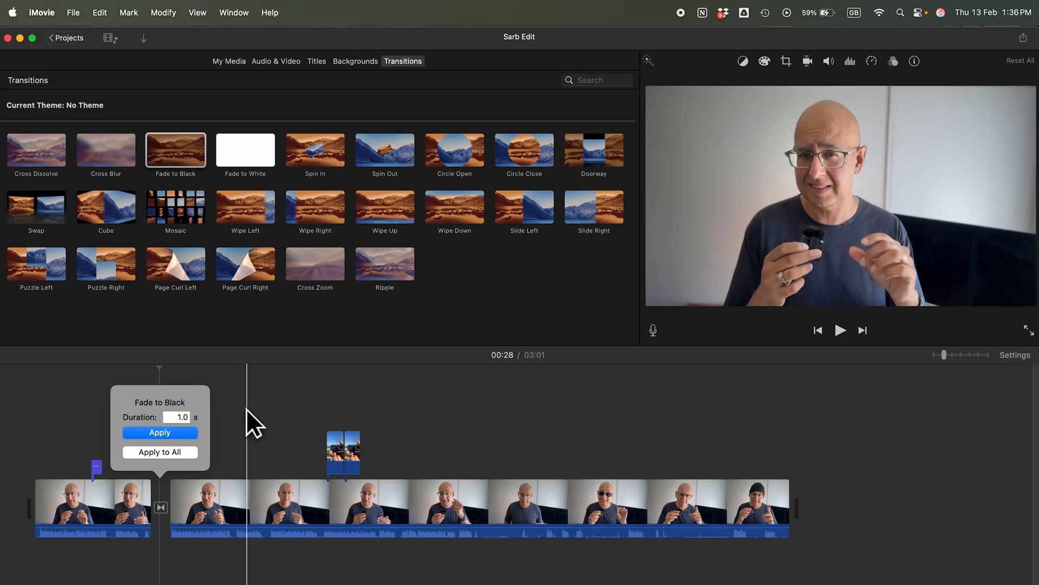
pyautogui.click(246, 408)
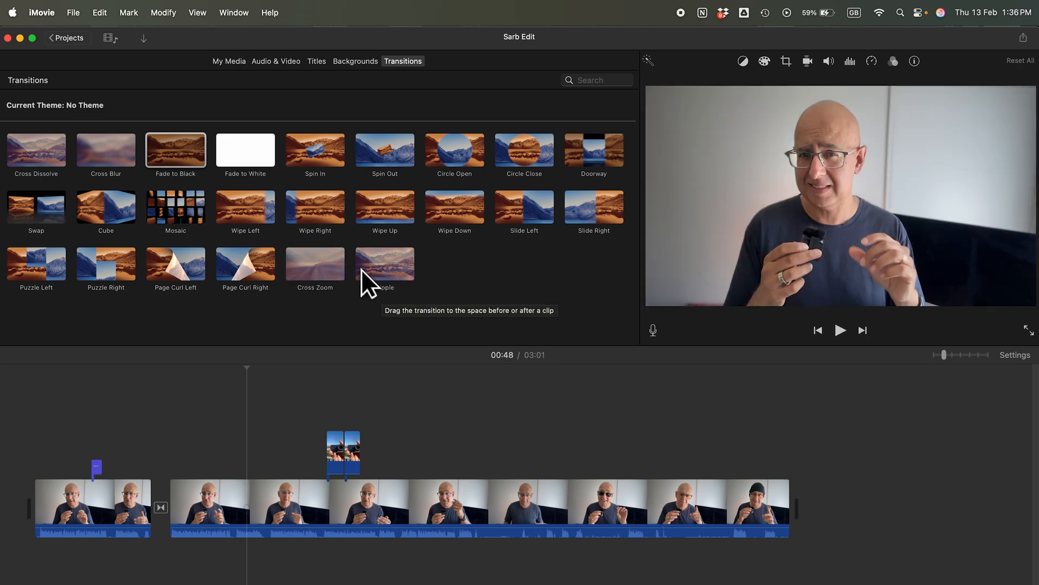
# Replace the transition between the two talking-head sections with Ripple and preview the change
pyautogui.moveTo(374, 269); pyautogui.dragTo(163, 512)
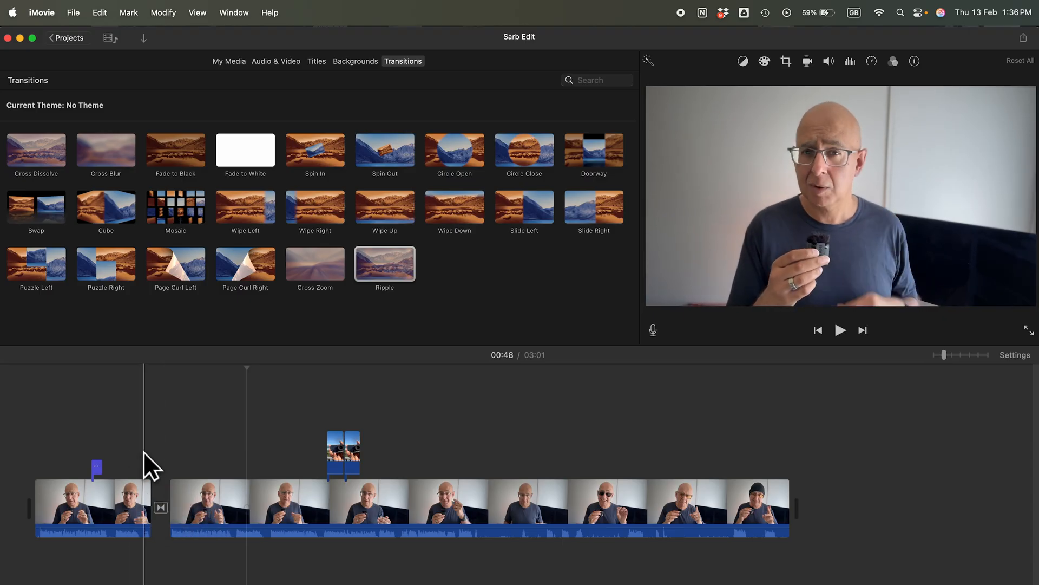
pyautogui.press('space')
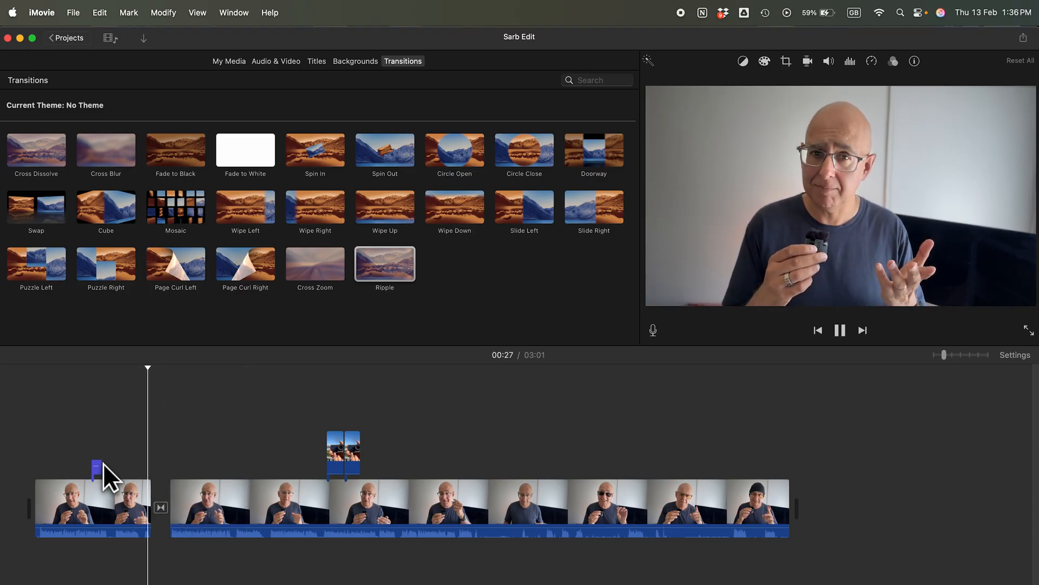
pyautogui.press('space')
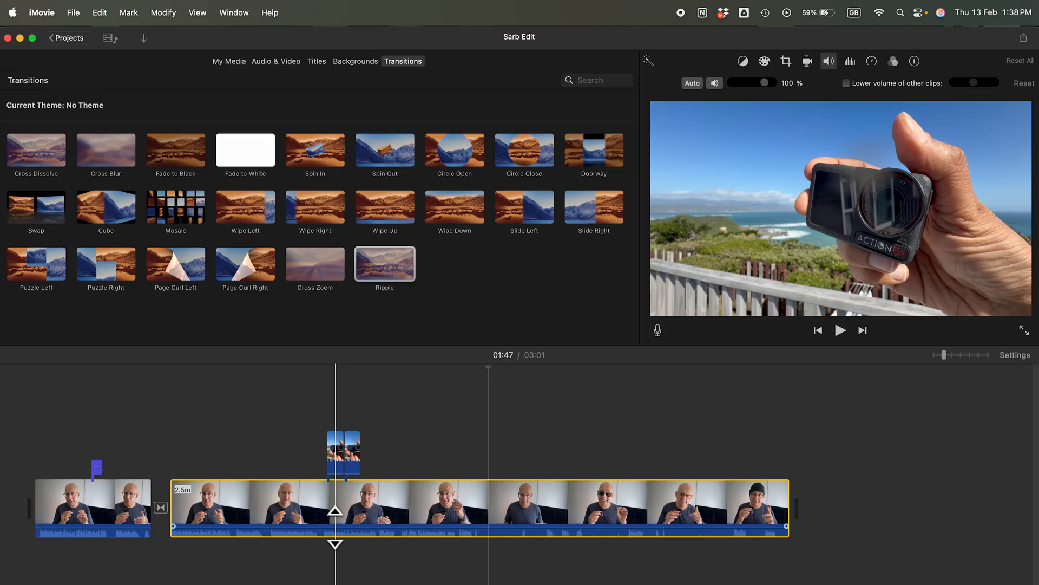
# Set the volume of the second talking-head section to 83%
pyautogui.click(412, 512)
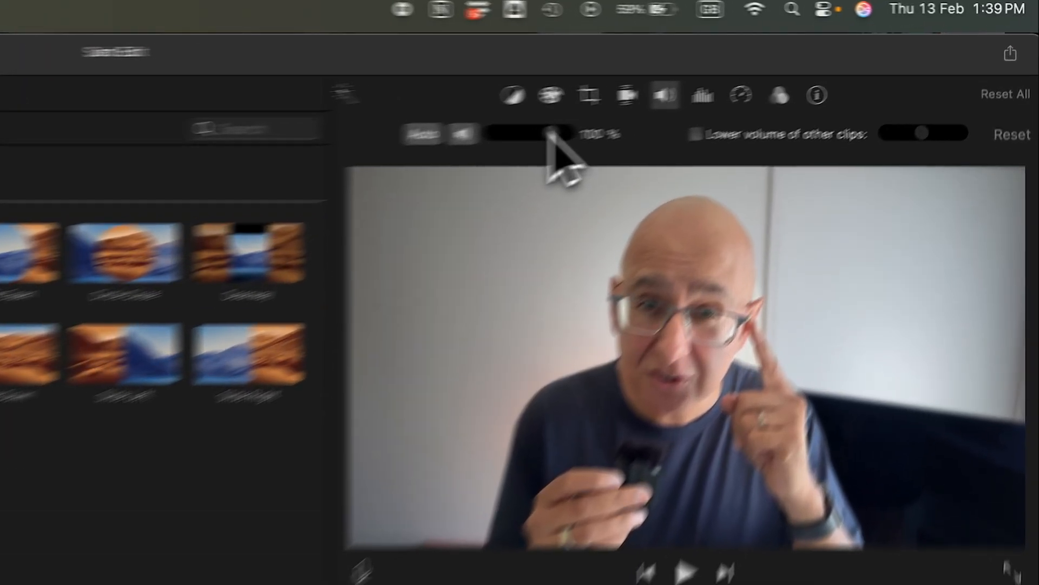
pyautogui.moveTo(548, 133)
pyautogui.mouseDown()
pyautogui.moveTo(476, 136)
pyautogui.moveTo(537, 135)
pyautogui.mouseUp()
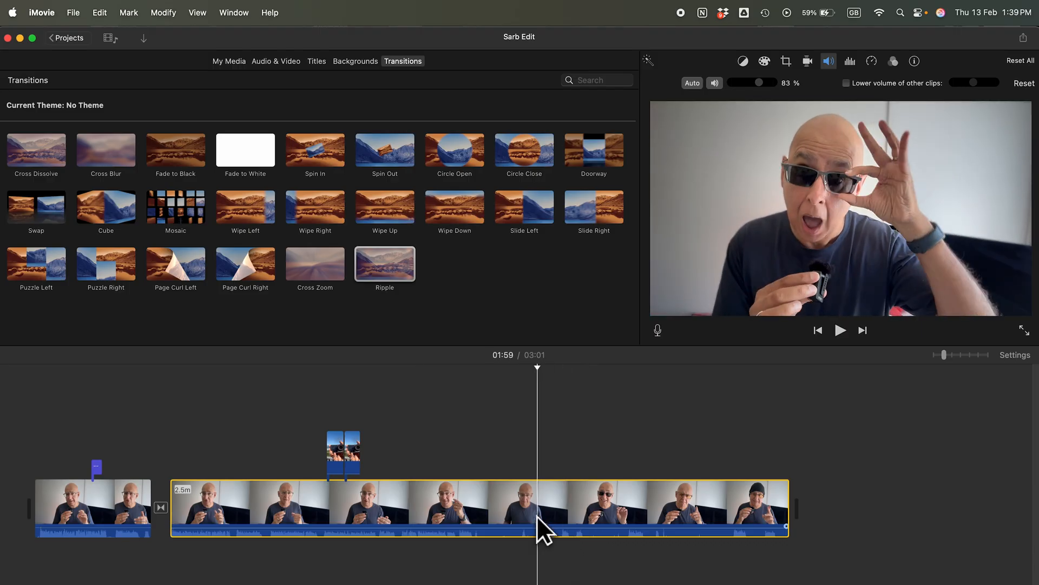
pyautogui.click(98, 13)
pyautogui.moveTo(127, 110)
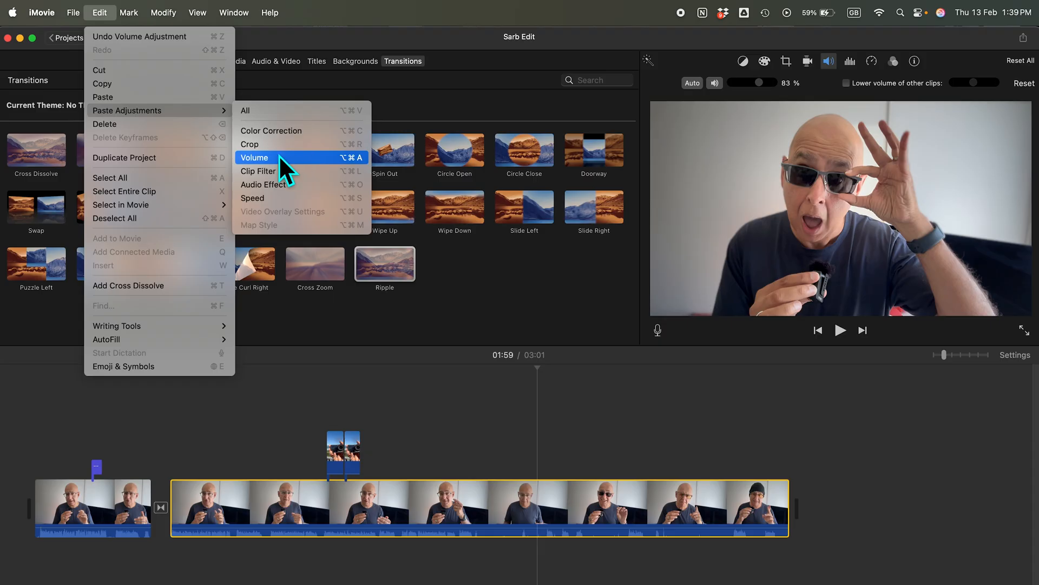
# Paste only the volume adjustment from the second talking-head section onto the first one
pyautogui.click(125, 508)
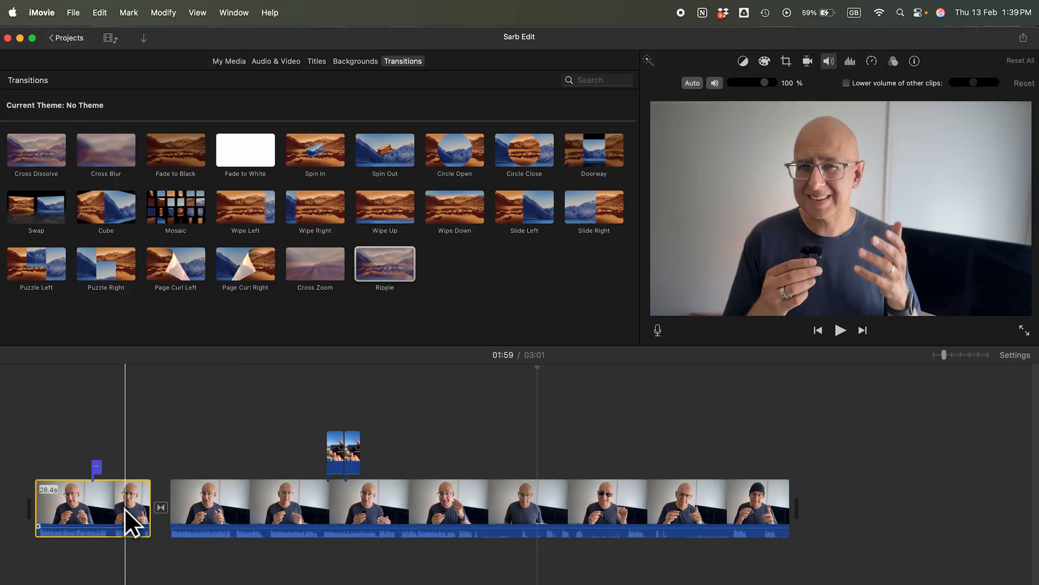
pyautogui.click(99, 13)
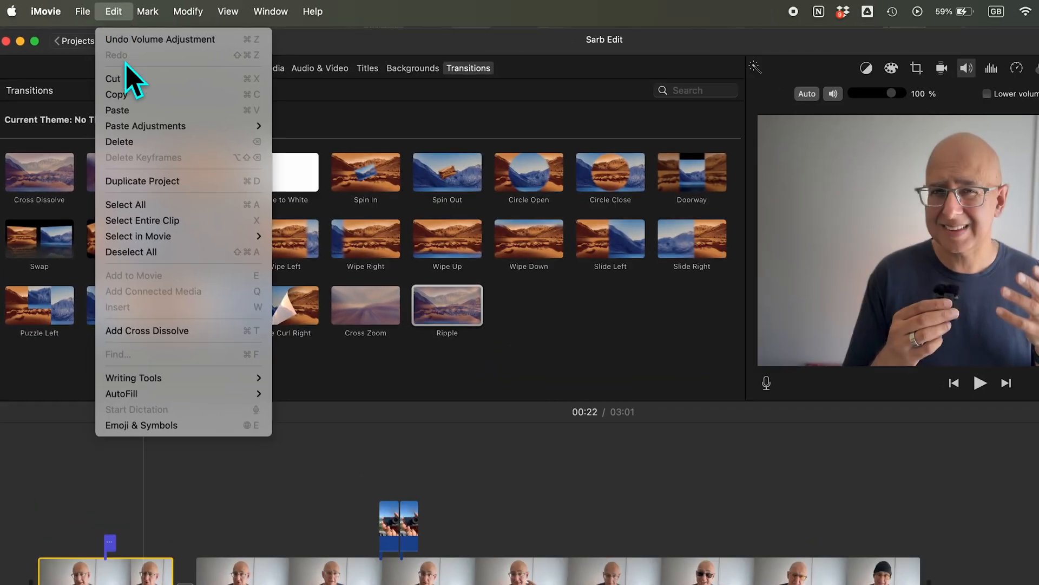
pyautogui.moveTo(116, 117)
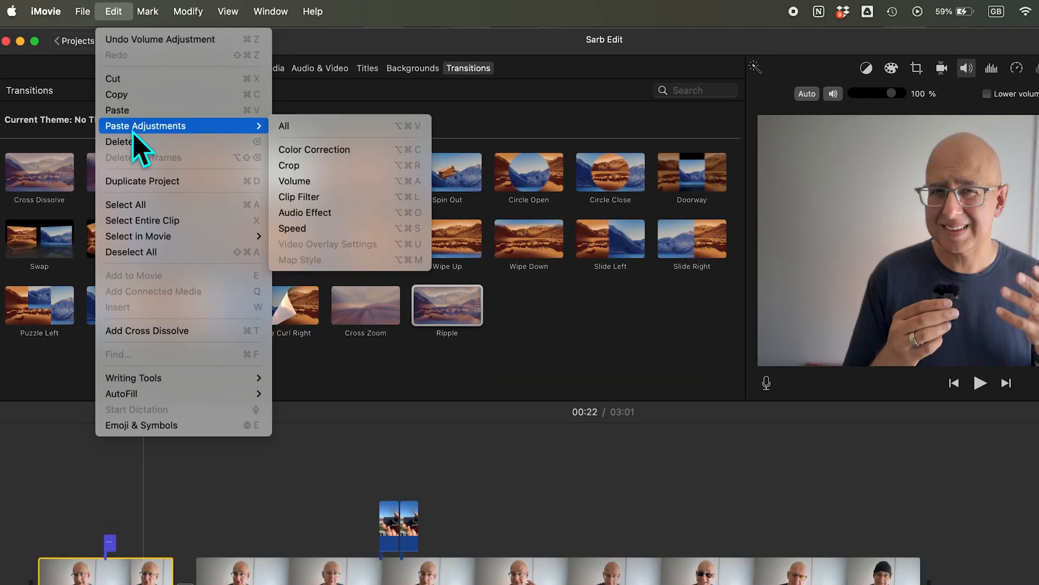
pyautogui.click(321, 188)
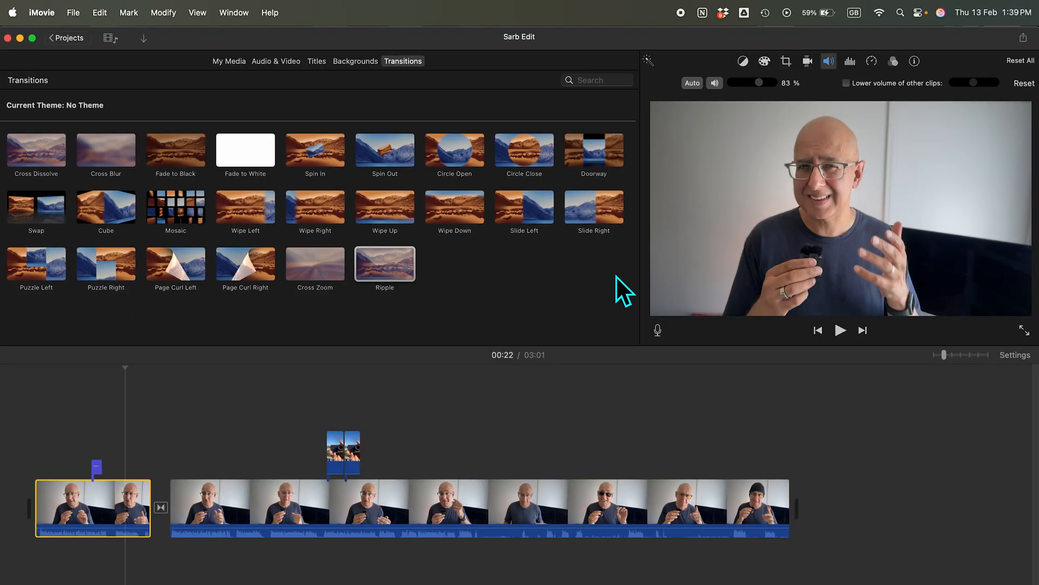
# Lower the second talking-head section's volume to 47% and compare it with the first section's volume
pyautogui.click(454, 522)
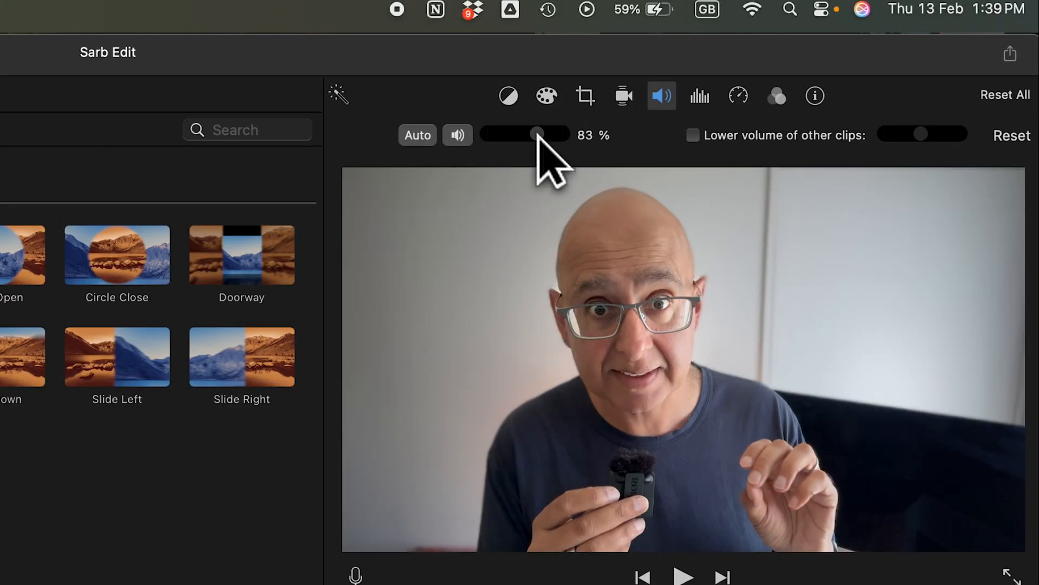
pyautogui.moveTo(582, 126); pyautogui.dragTo(517, 135)
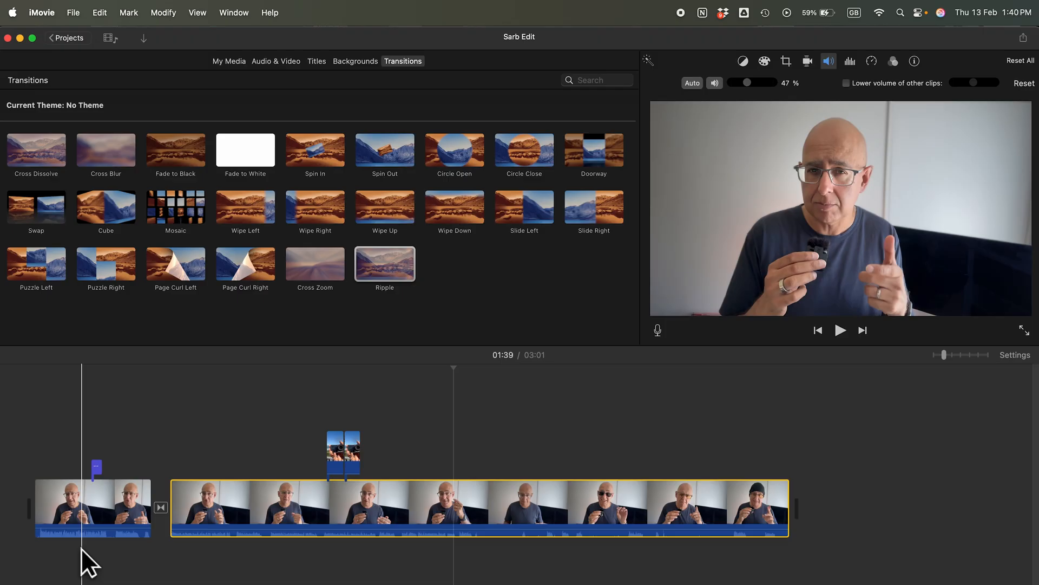
pyautogui.click(92, 528)
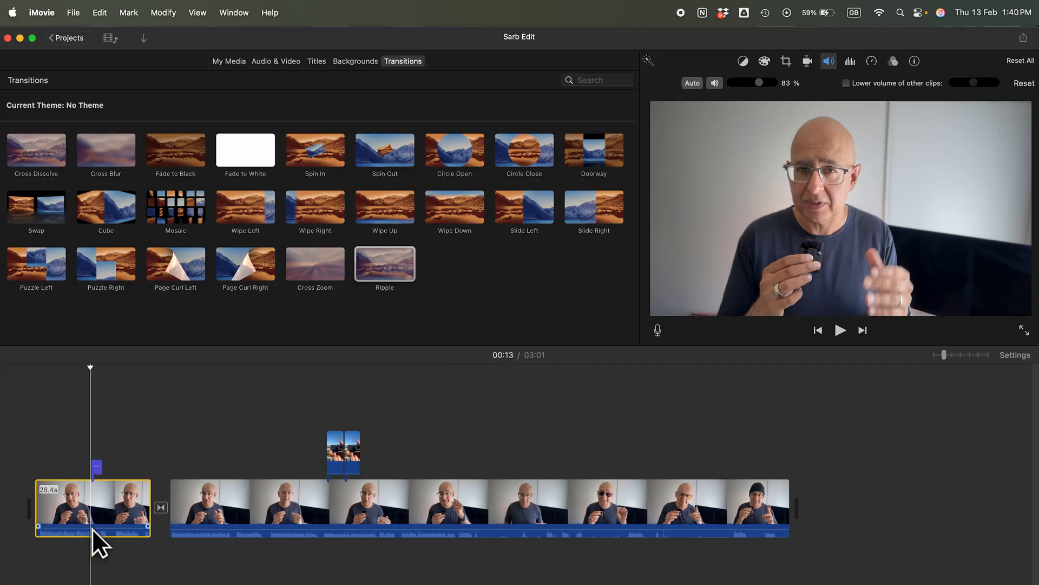
pyautogui.click(463, 521)
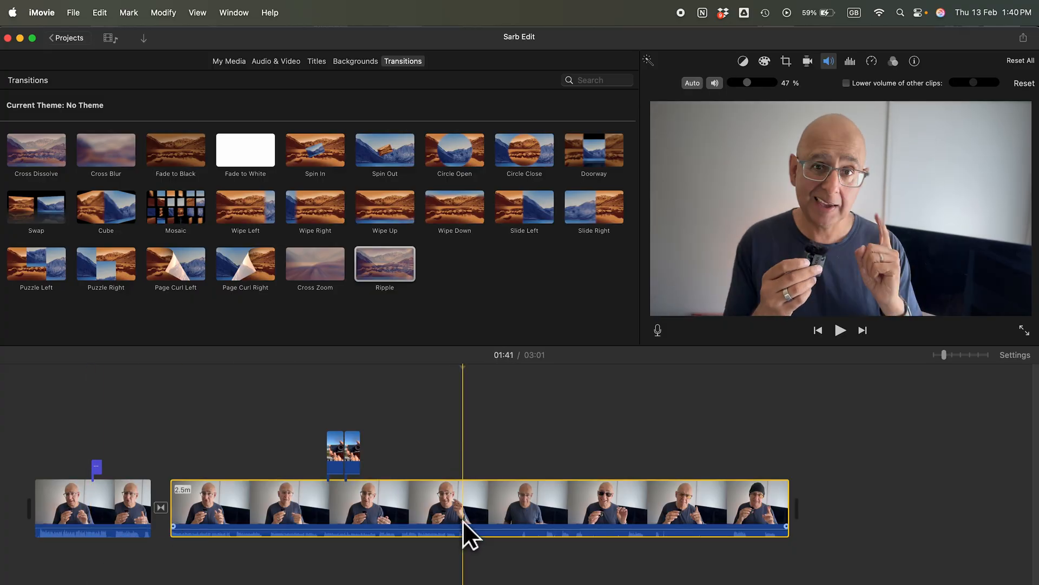
# Paste the 47% volume adjustment onto the first talking-head section and check the volume of both sections
pyautogui.click(92, 514)
pyautogui.click(99, 12)
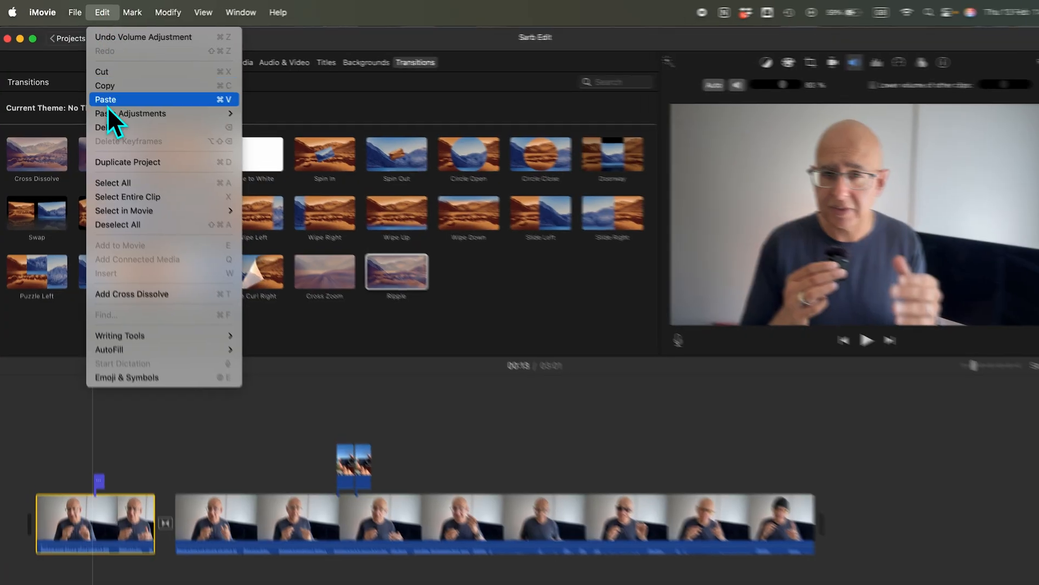
pyautogui.moveTo(108, 108)
pyautogui.click(296, 181)
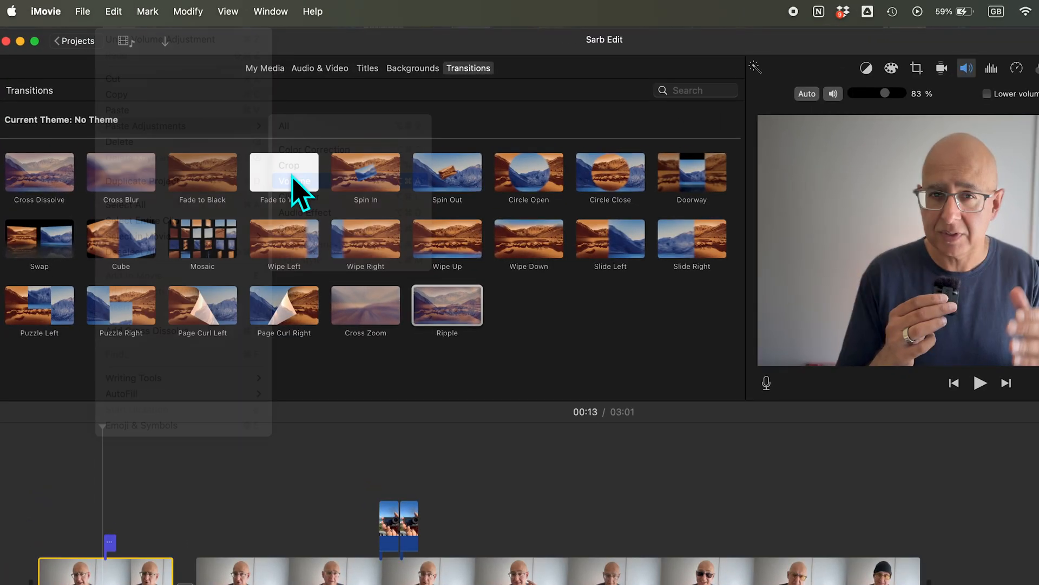
pyautogui.click(103, 529)
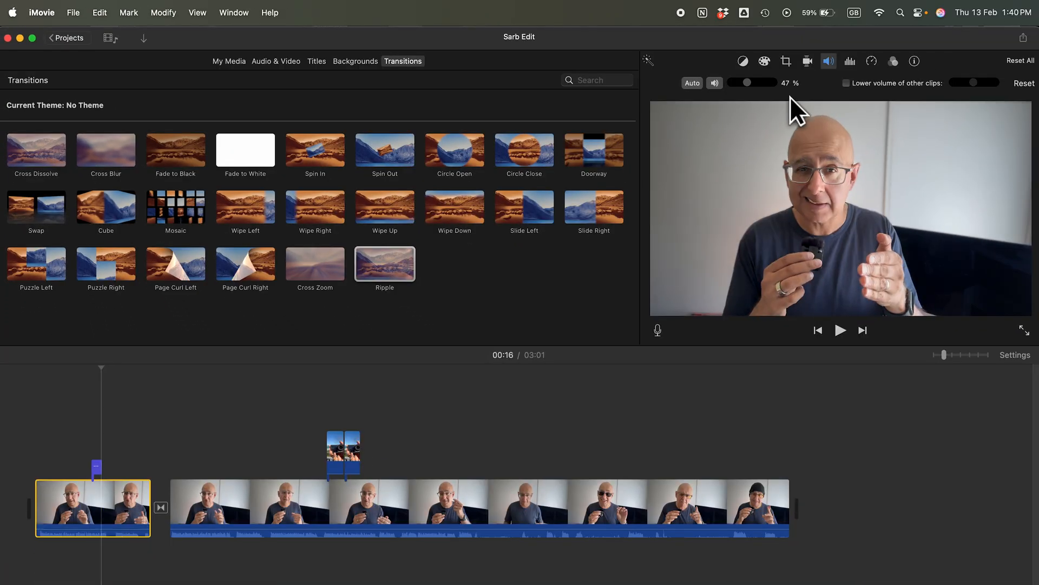
pyautogui.click(395, 528)
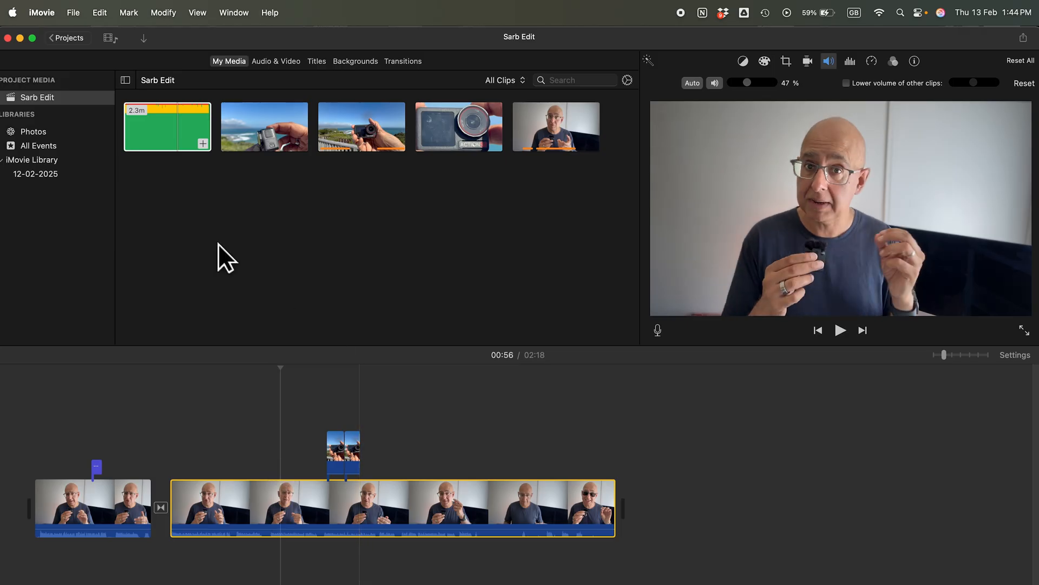
# Add the ES_No Plans Today 2 music track beneath the talking-head clips, starting at the beginning of the timeline
pyautogui.click(180, 120)
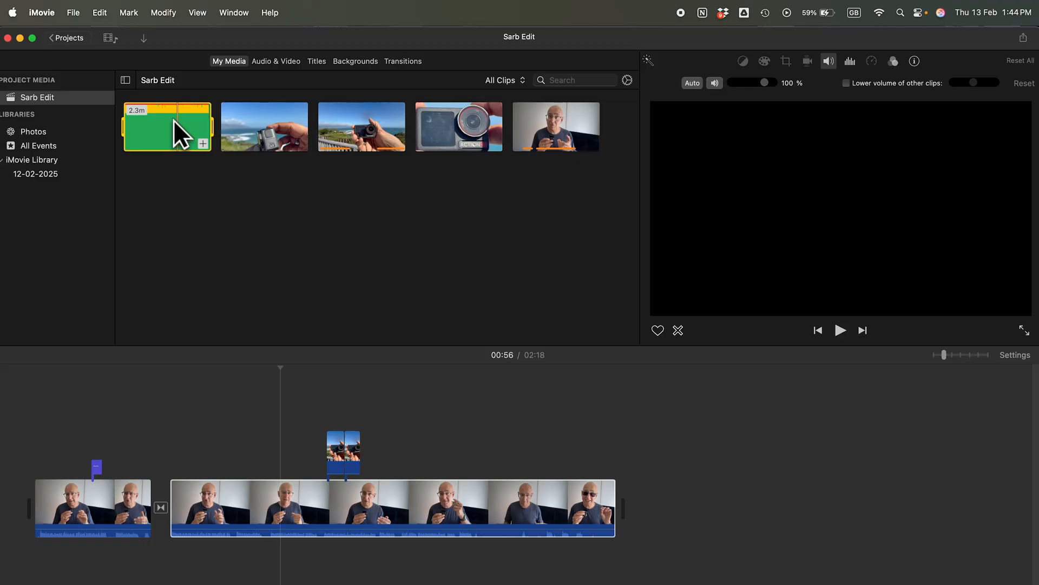
pyautogui.moveTo(175, 125); pyautogui.dragTo(37, 569)
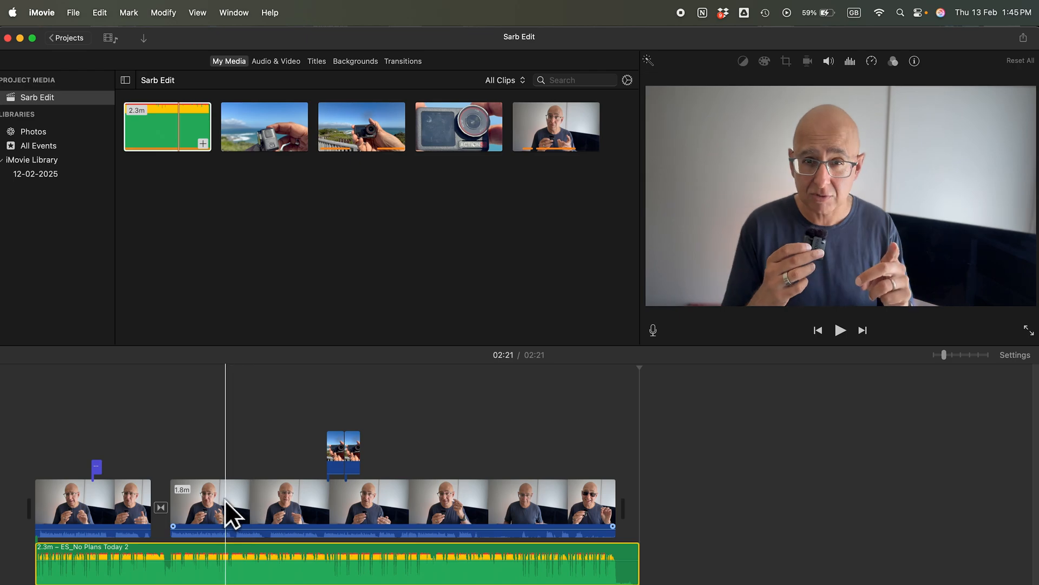
# Set the second talking-head section's volume to 80% and play it back together with the music from around 0:45
pyautogui.click(248, 507)
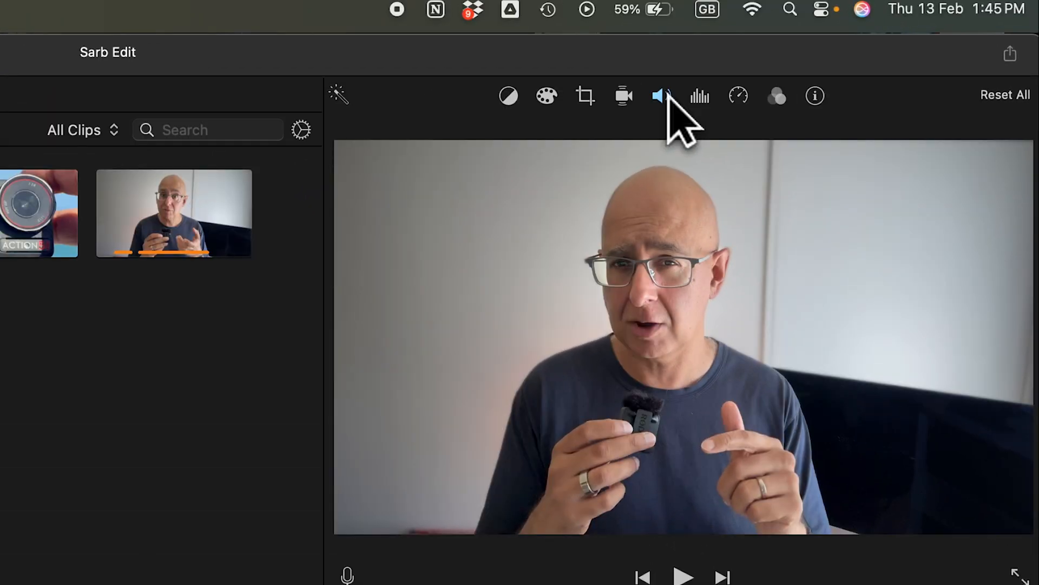
pyautogui.click(826, 62)
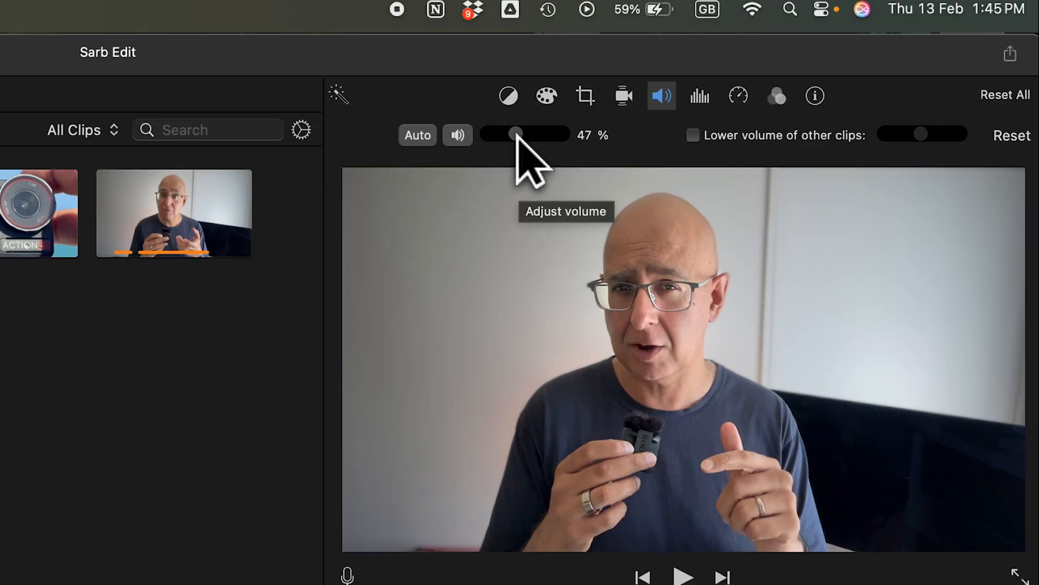
pyautogui.moveTo(516, 133); pyautogui.dragTo(536, 134)
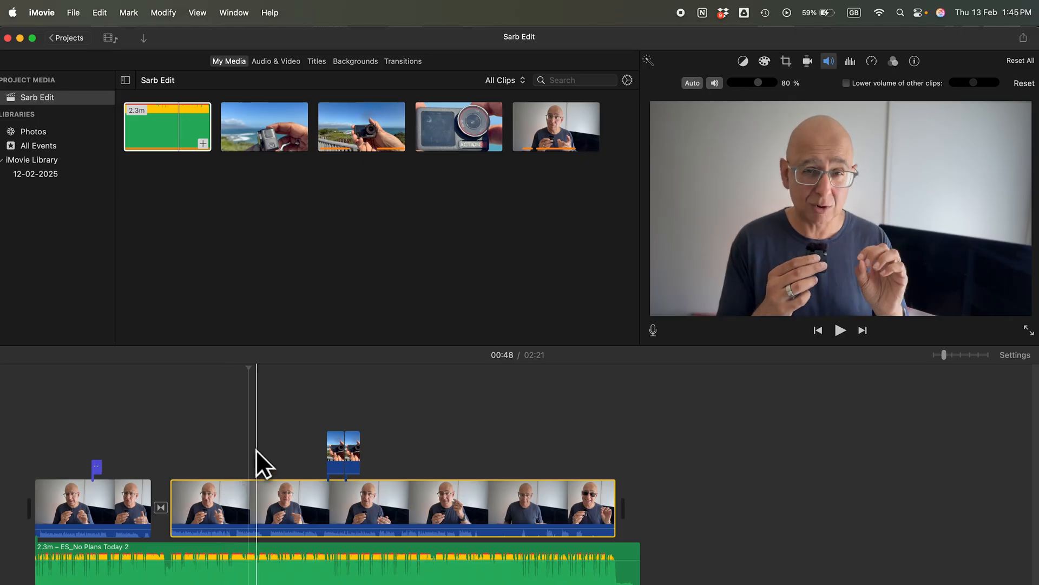
pyautogui.press('space')
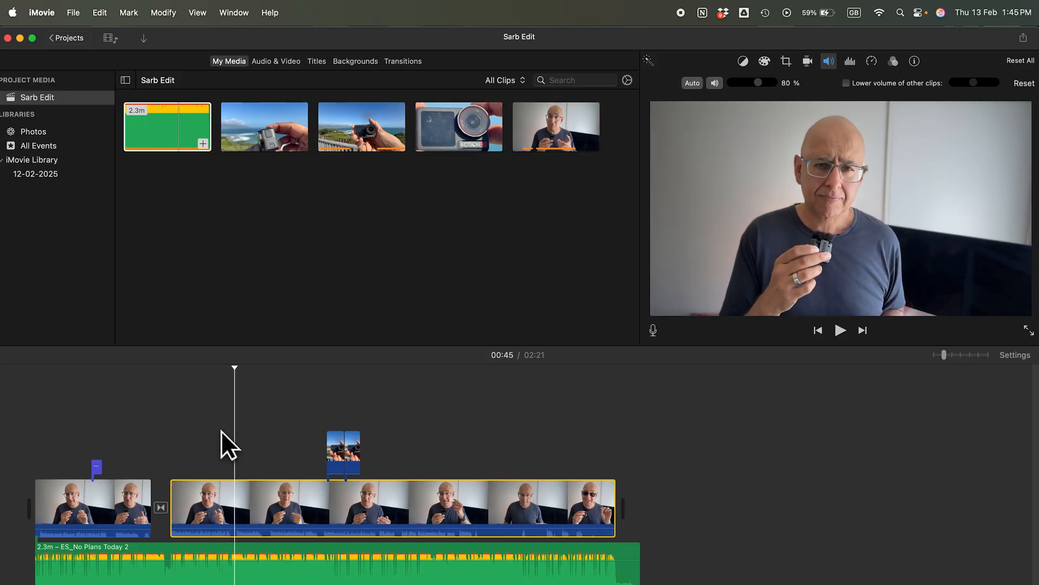
pyautogui.press('space')
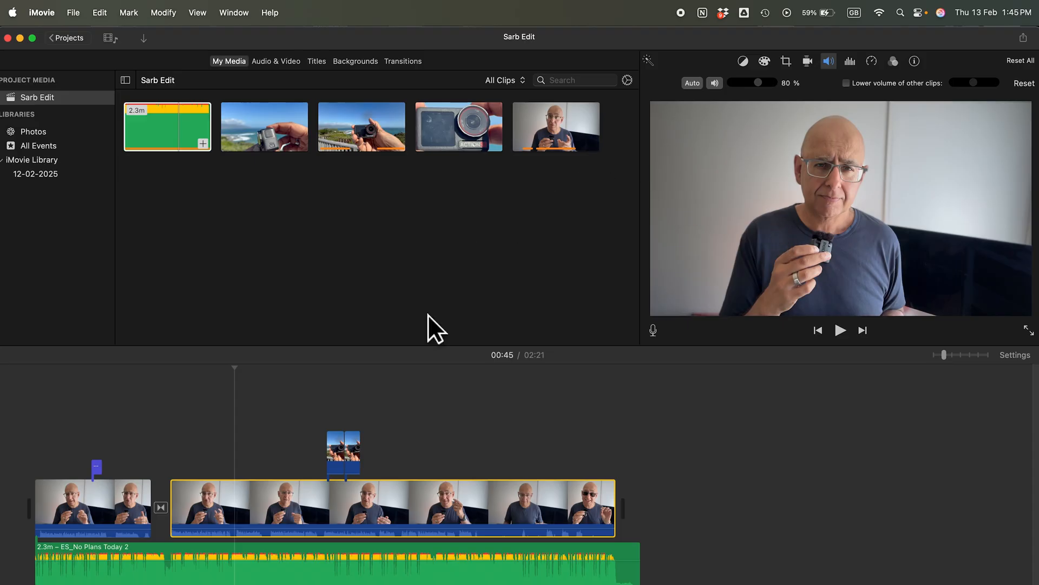
# Lower the background music's volume in stages from 20% to 4%, previewing the balance against the speech
pyautogui.click(239, 564)
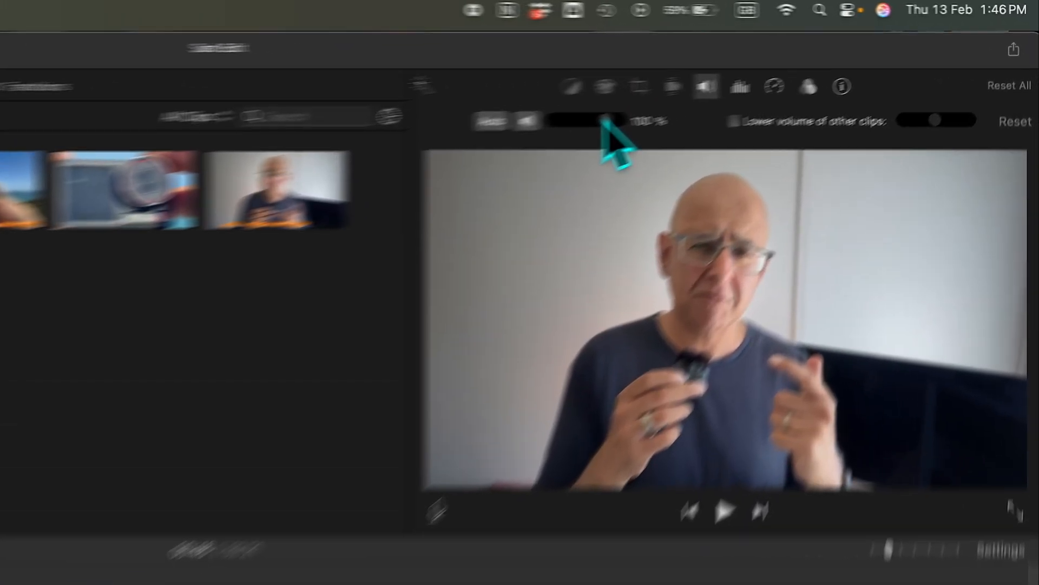
pyautogui.moveTo(603, 120); pyautogui.dragTo(560, 123)
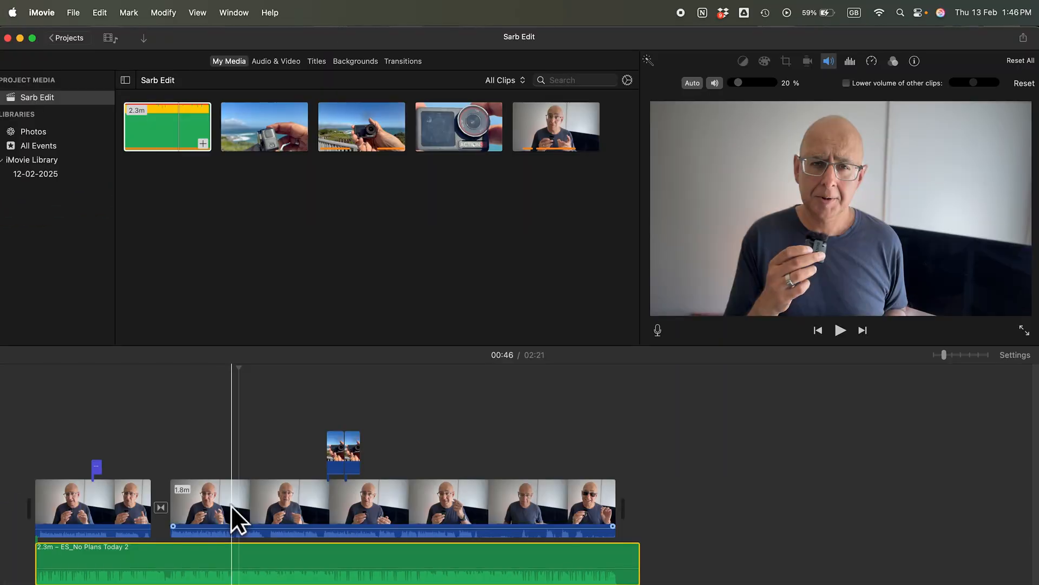
pyautogui.press('space')
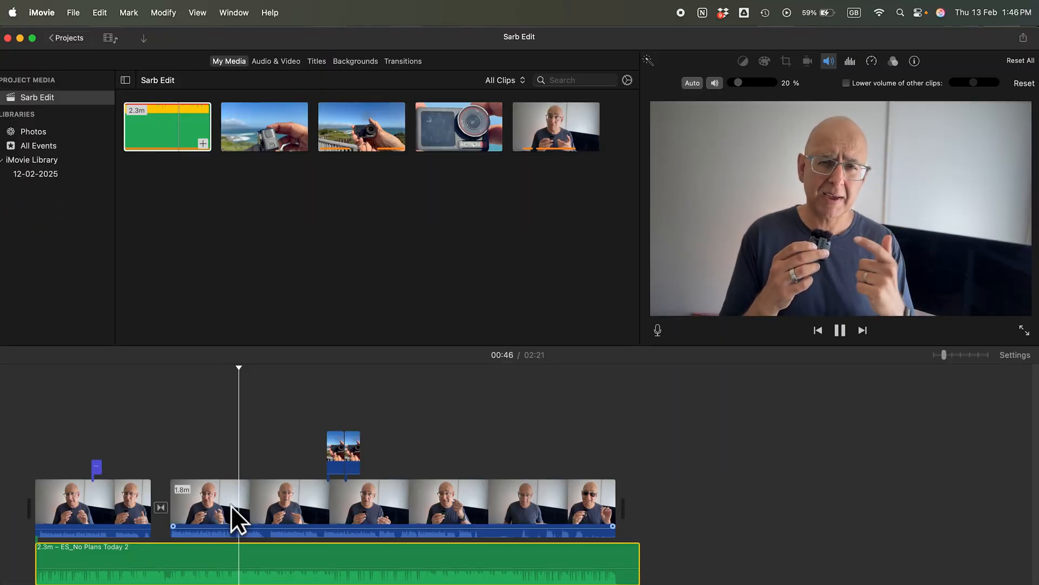
pyautogui.press('space')
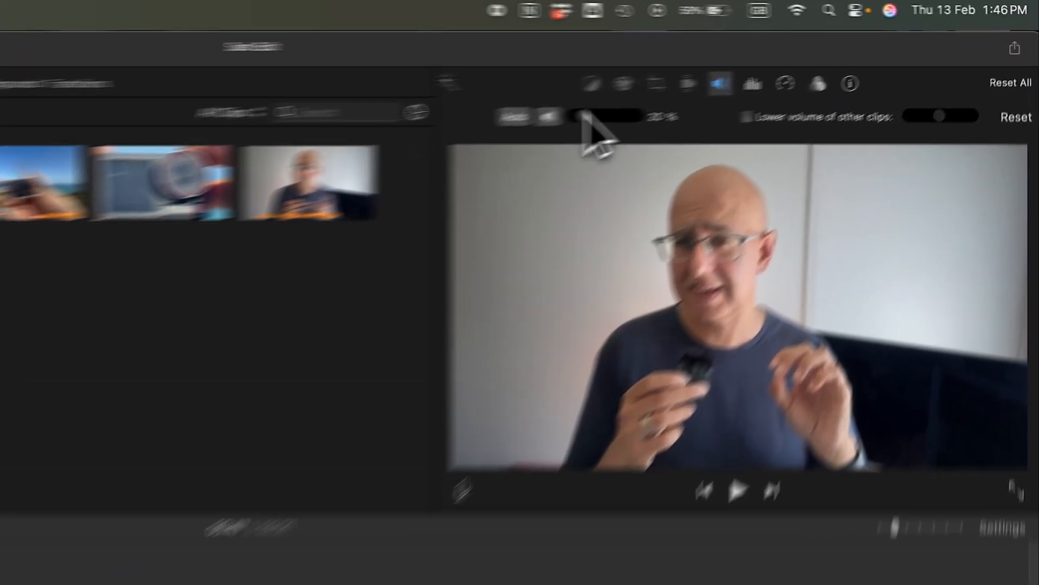
pyautogui.moveTo(740, 81); pyautogui.dragTo(738, 81)
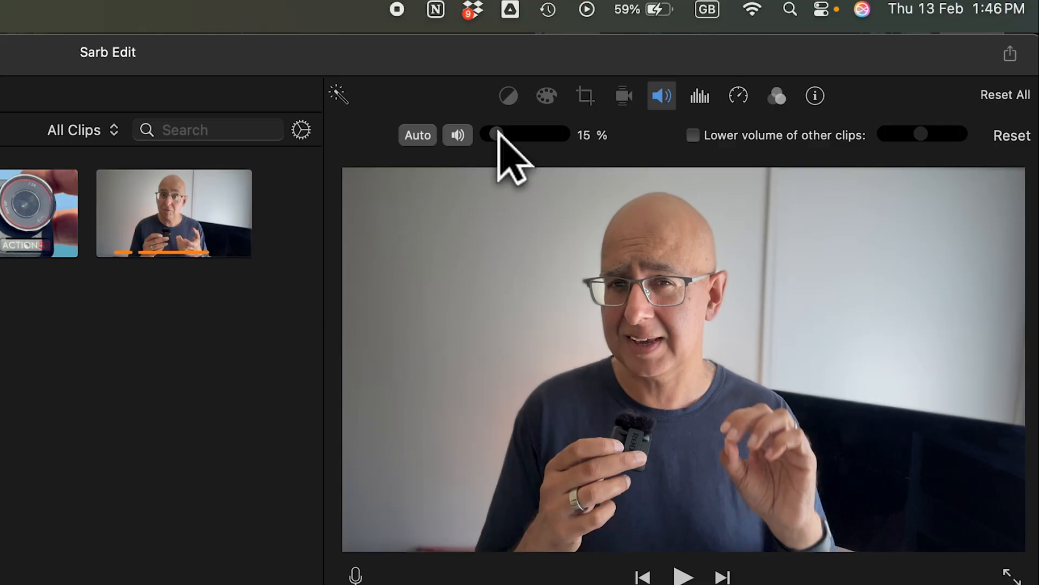
pyautogui.moveTo(498, 131); pyautogui.dragTo(494, 131)
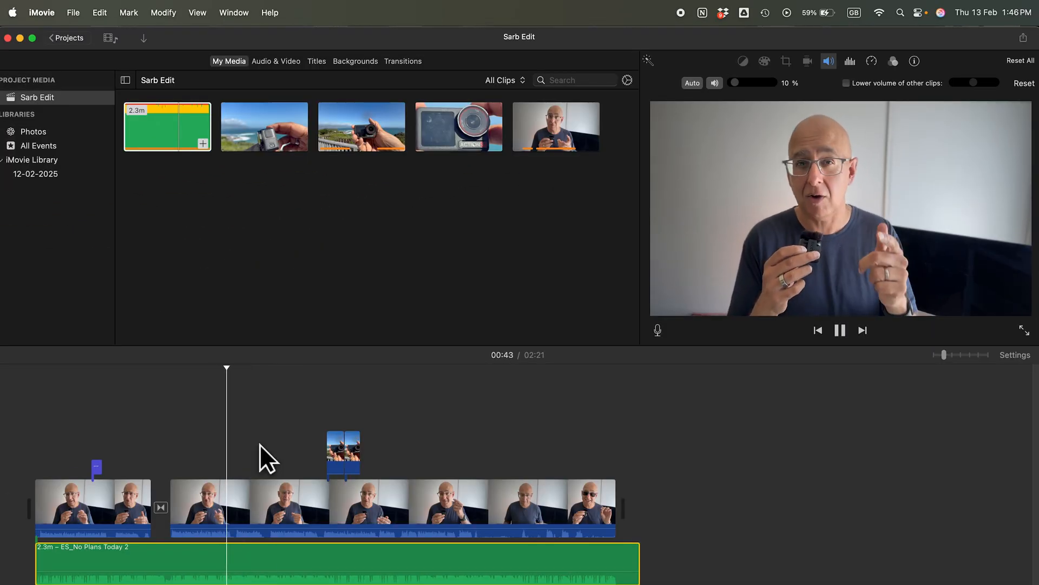
pyautogui.moveTo(736, 82); pyautogui.dragTo(734, 83)
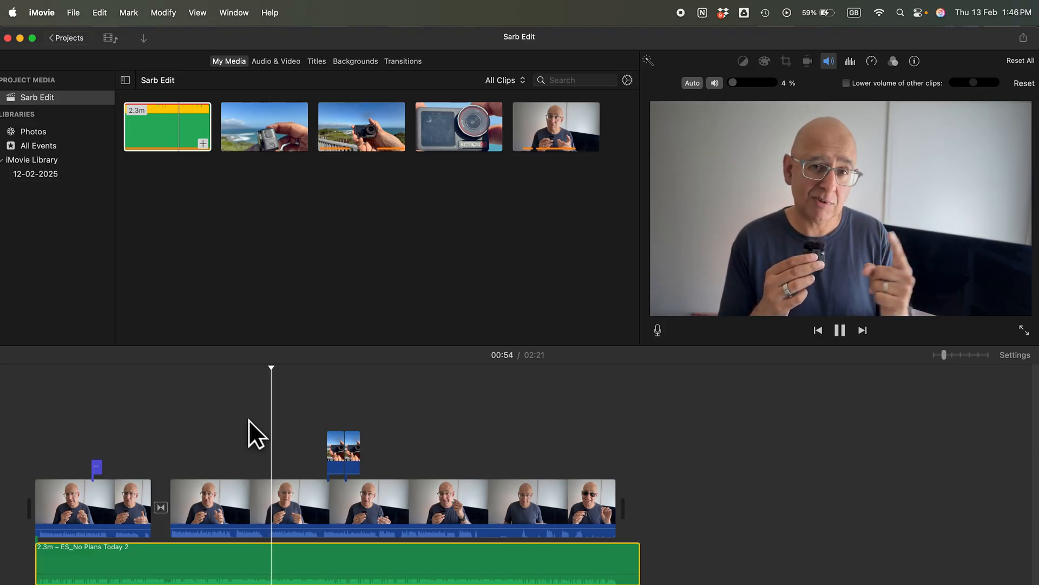
pyautogui.press('space')
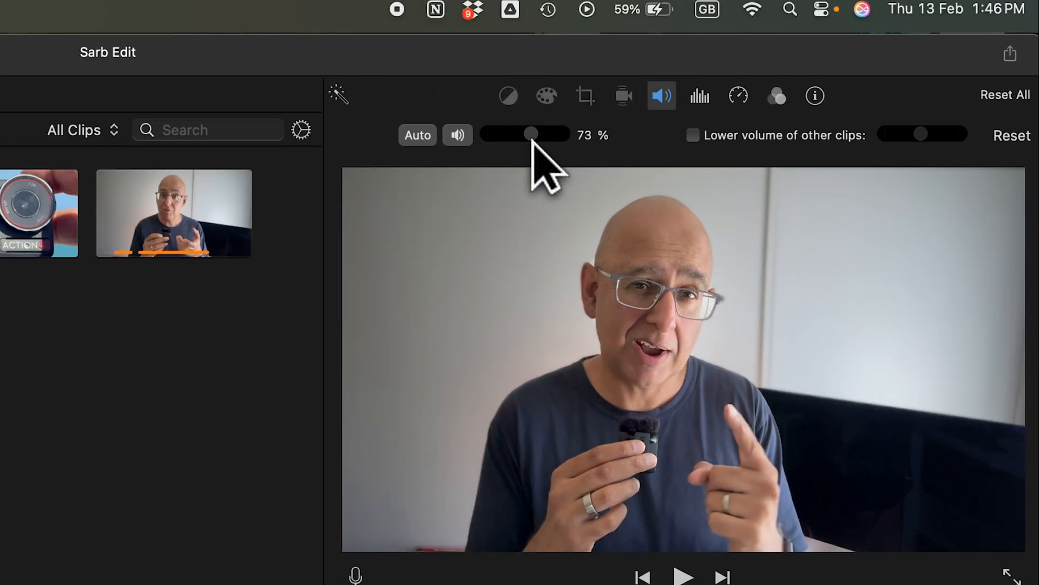